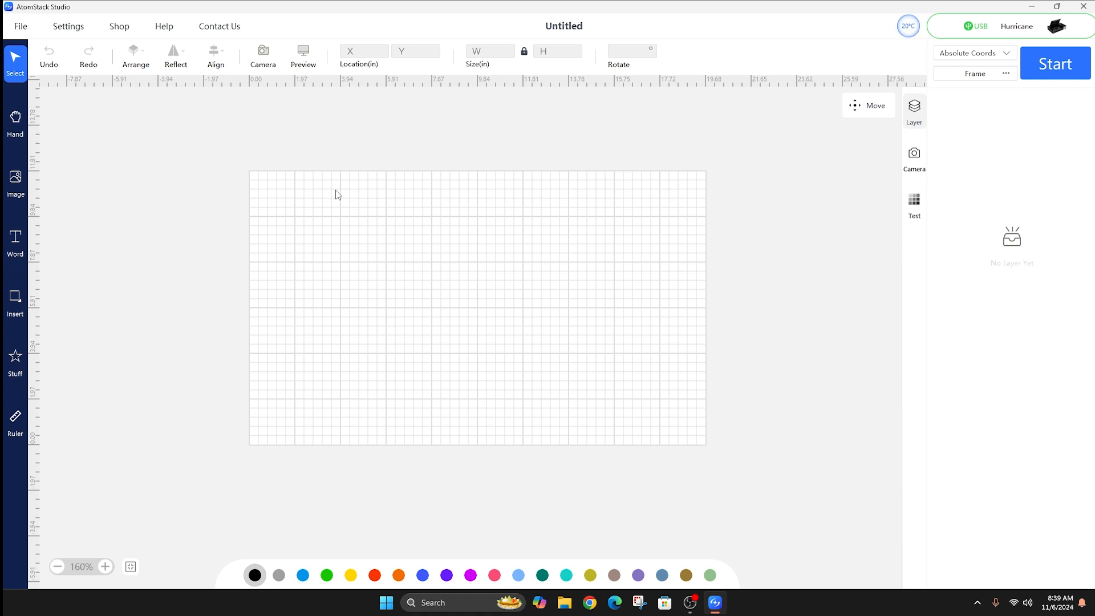
Choose camera G0 as the camera device for the laser bed
{"action": "left_click", "coordinate": [913, 162]}
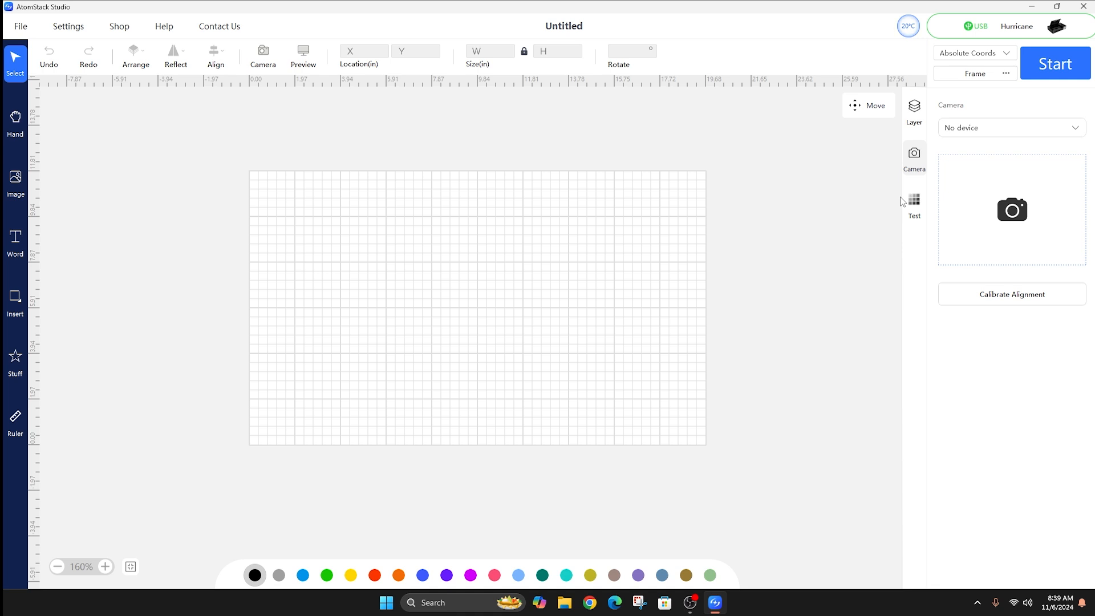
{"action": "left_click", "coordinate": [1002, 132]}
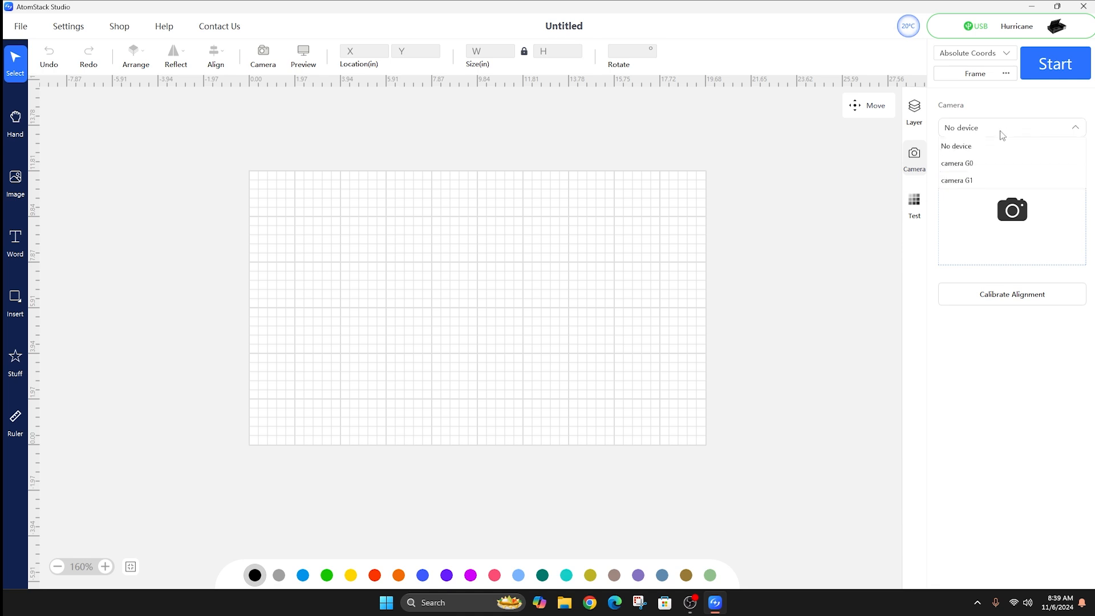
{"action": "left_click", "coordinate": [972, 165]}
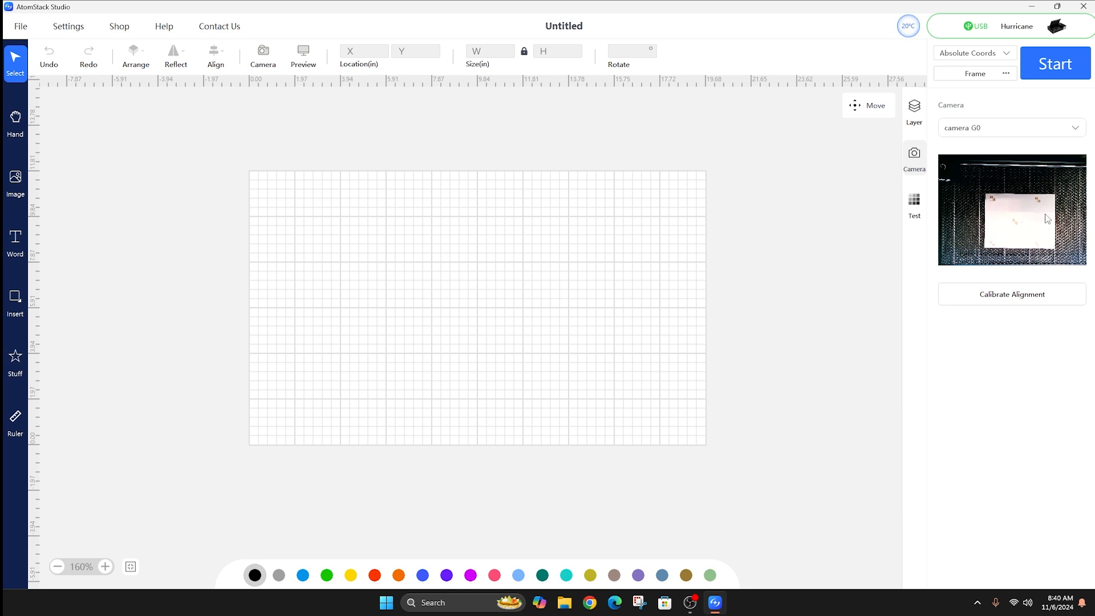
Open the camera alignment calibration and set its line engraving power to 12%
{"action": "left_click", "coordinate": [1010, 299]}
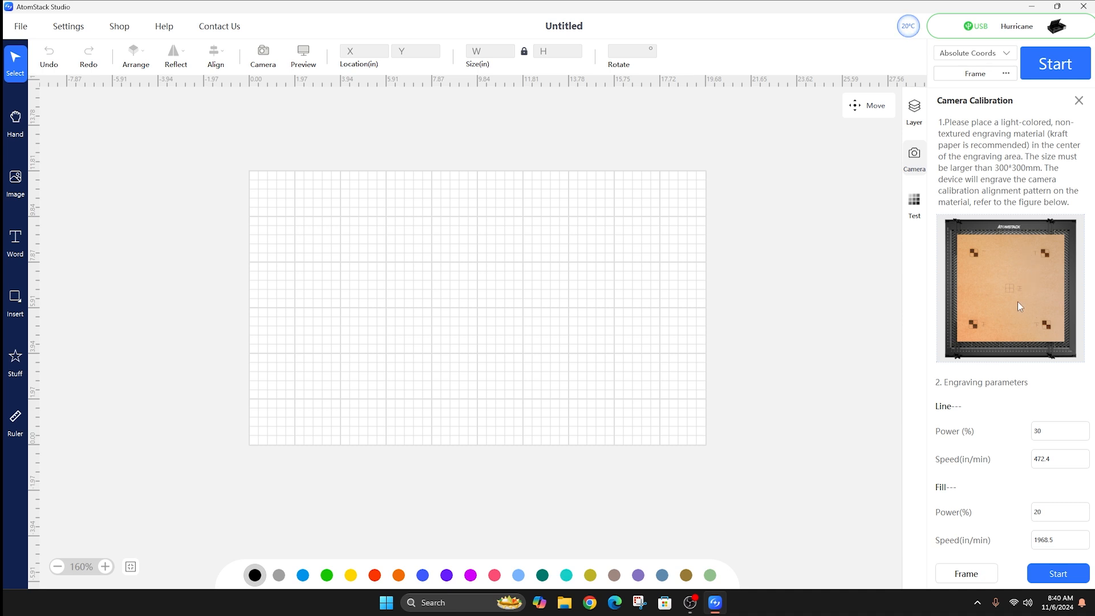
{"action": "double_click", "coordinate": [1038, 431]}
{"action": "type", "text": "20"}
{"action": "left_click", "coordinate": [1018, 439]}
{"action": "left_click", "coordinate": [1054, 431]}
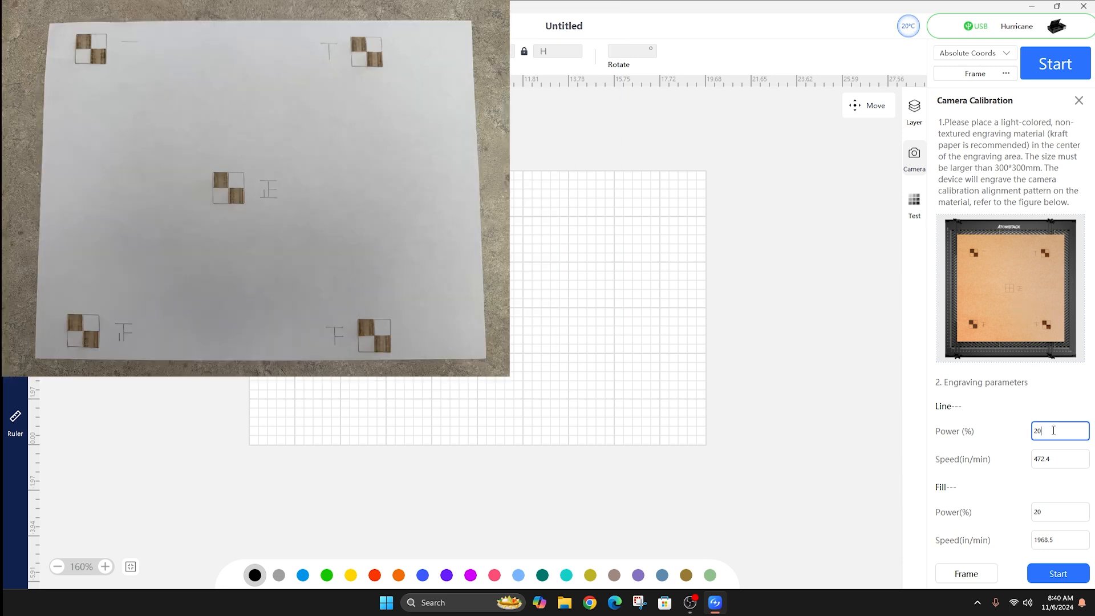
{"action": "left_click_drag", "start_coordinate": [1054, 431], "coordinate": [1029, 435]}
{"action": "type", "text": "12"}
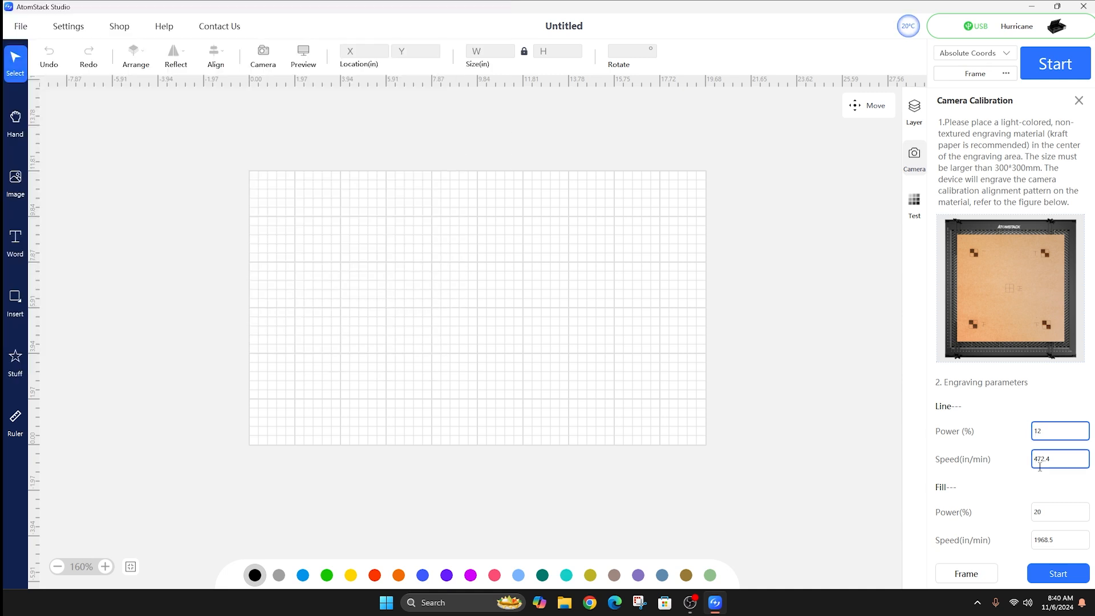
Set the calibration's fill power to 12% and exit the calibration wizard
{"action": "left_click", "coordinate": [1038, 513]}
{"action": "double_click", "coordinate": [1038, 513]}
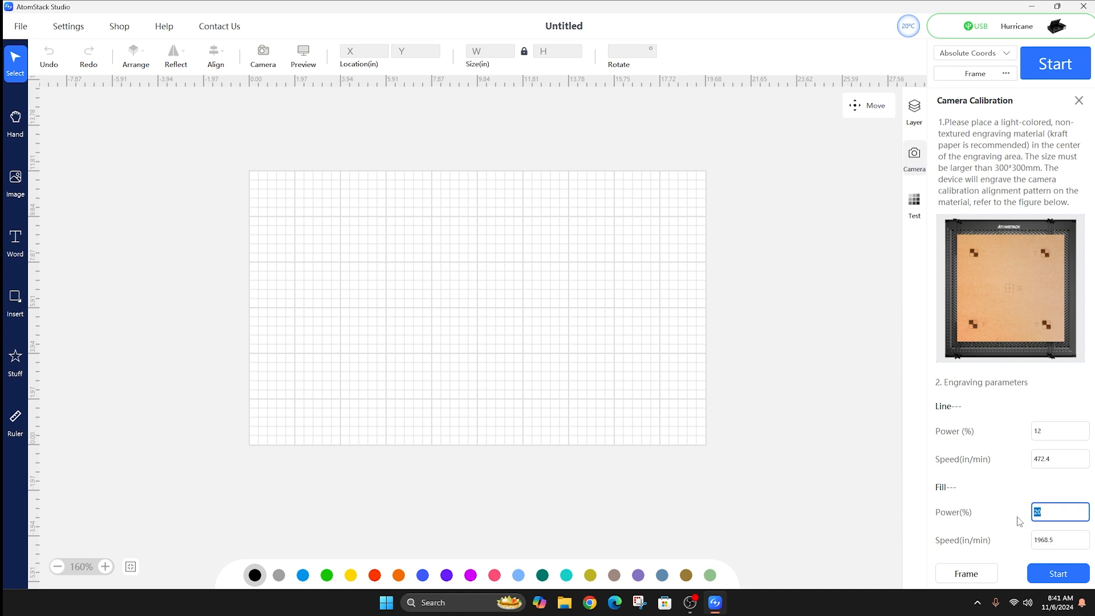
{"action": "type", "text": "12"}
{"action": "left_click", "coordinate": [1082, 101]}
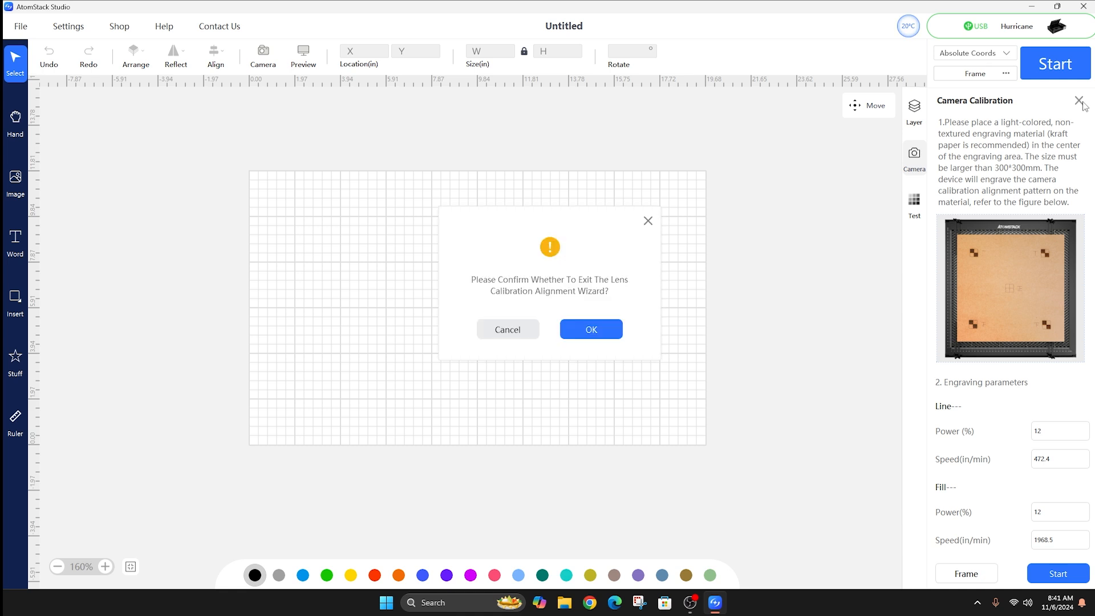
{"action": "left_click", "coordinate": [608, 328]}
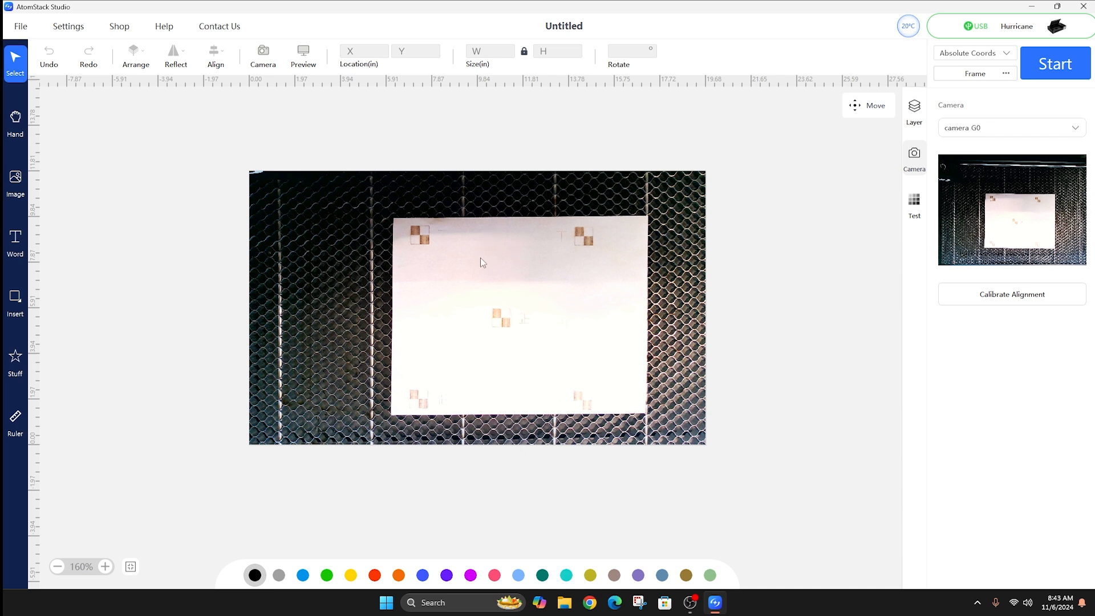
Draw a rectangle about 1.24 by 1.24 in around the central calibration mark and choose Absolute Coords as the coordinate mode
{"action": "left_click", "coordinate": [17, 298]}
{"action": "left_click", "coordinate": [71, 304]}
{"action": "left_click_drag", "start_coordinate": [485, 303], "coordinate": [533, 329]}
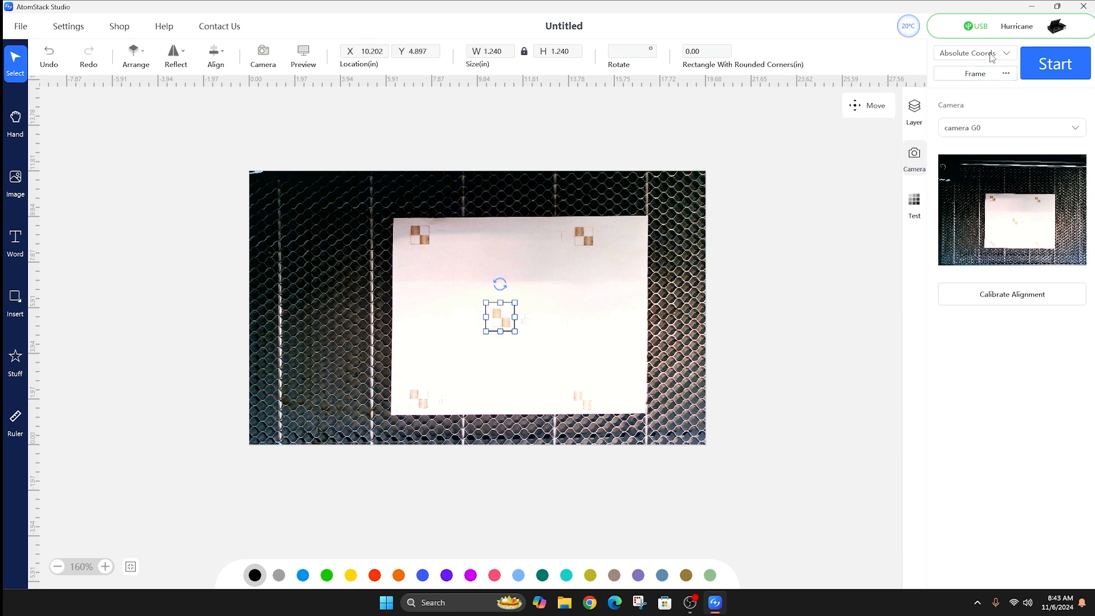
{"action": "left_click", "coordinate": [560, 318]}
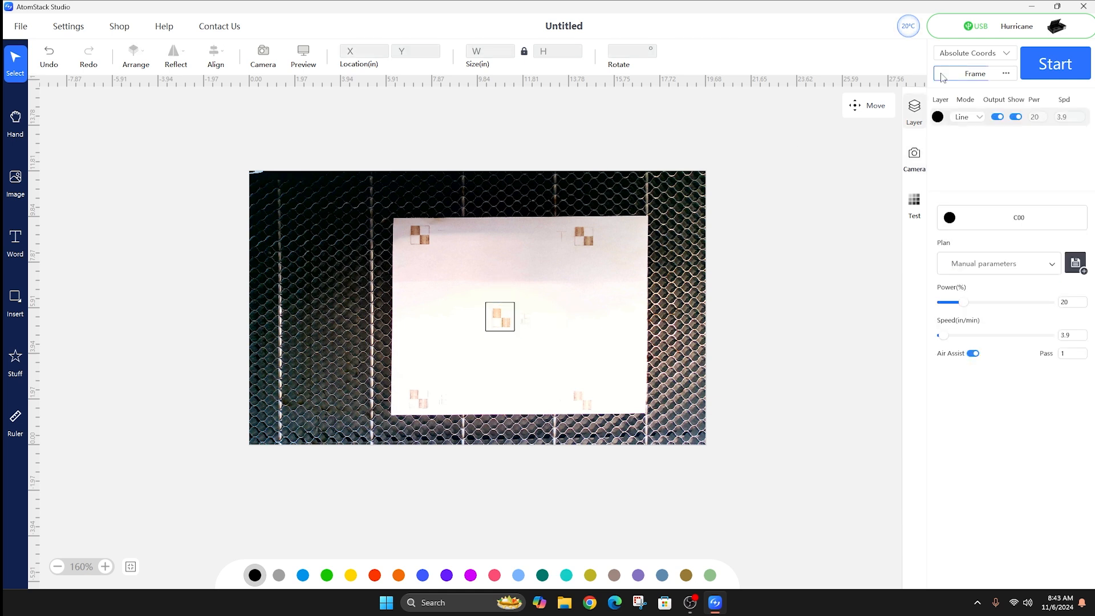
{"action": "left_click", "coordinate": [998, 54]}
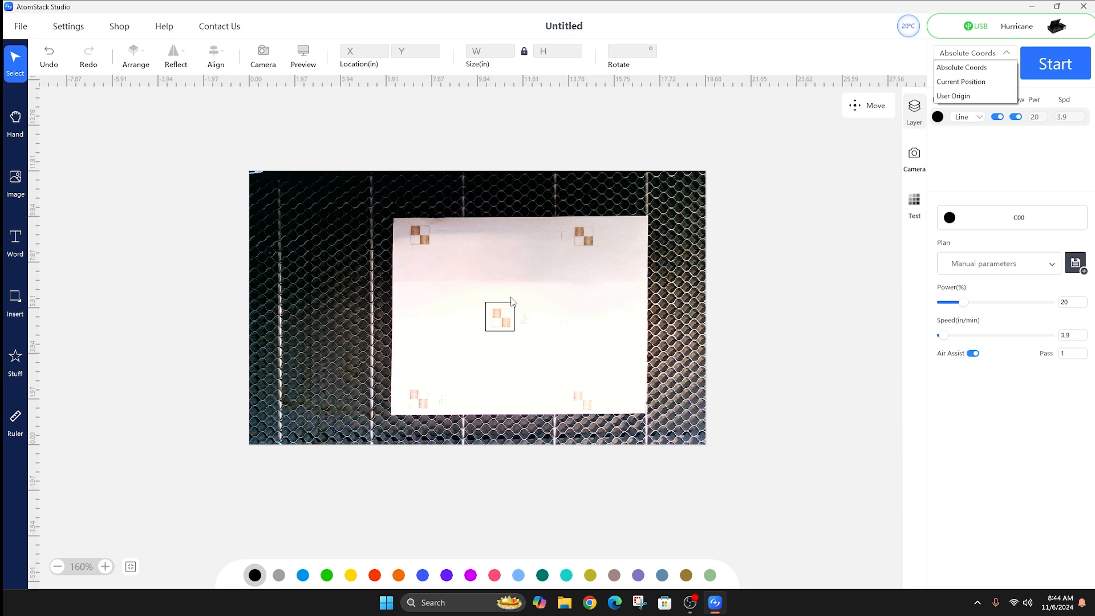
{"action": "left_click", "coordinate": [979, 68]}
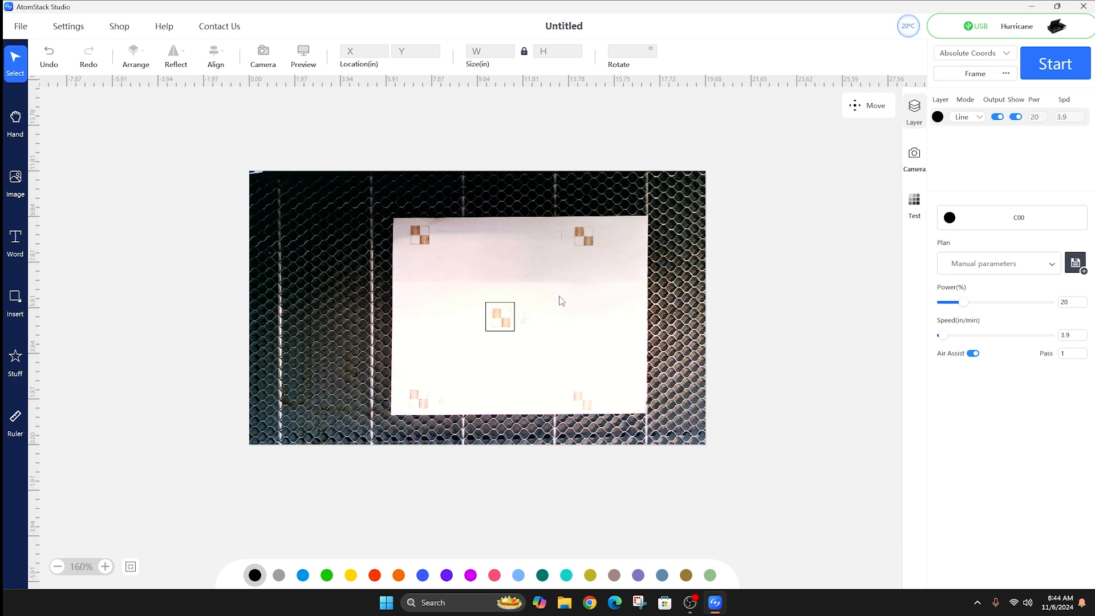
Try the Cut mode on the rectangle's layer, settle on Fill, and apply the recommended MDF-5mm plan
{"action": "left_click", "coordinate": [512, 324]}
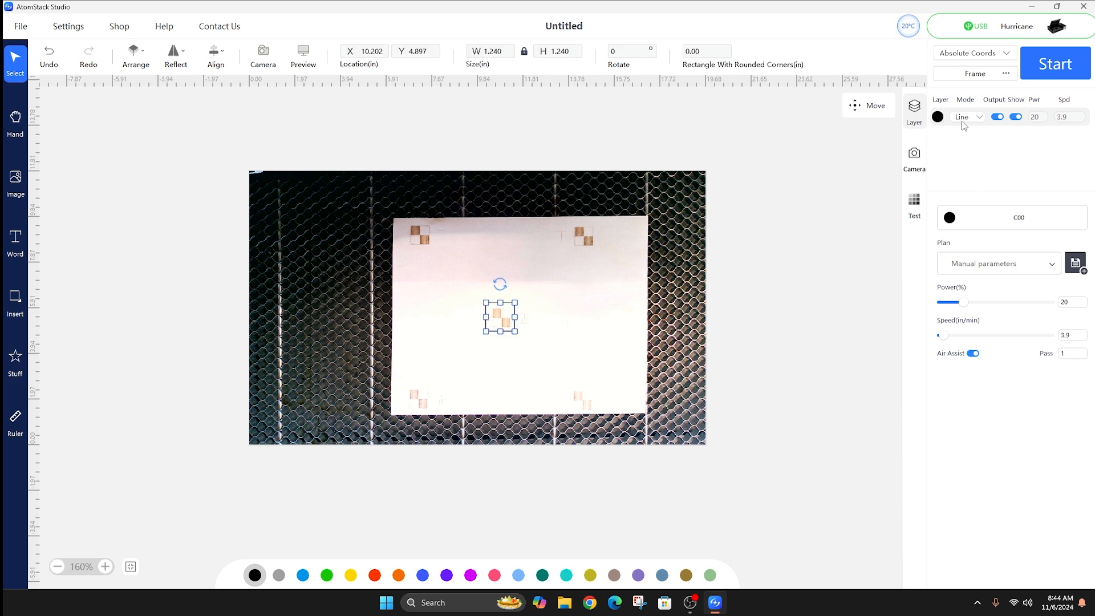
{"action": "left_click", "coordinate": [979, 119]}
{"action": "left_click", "coordinate": [968, 140]}
{"action": "left_click", "coordinate": [977, 117]}
{"action": "left_click", "coordinate": [971, 153]}
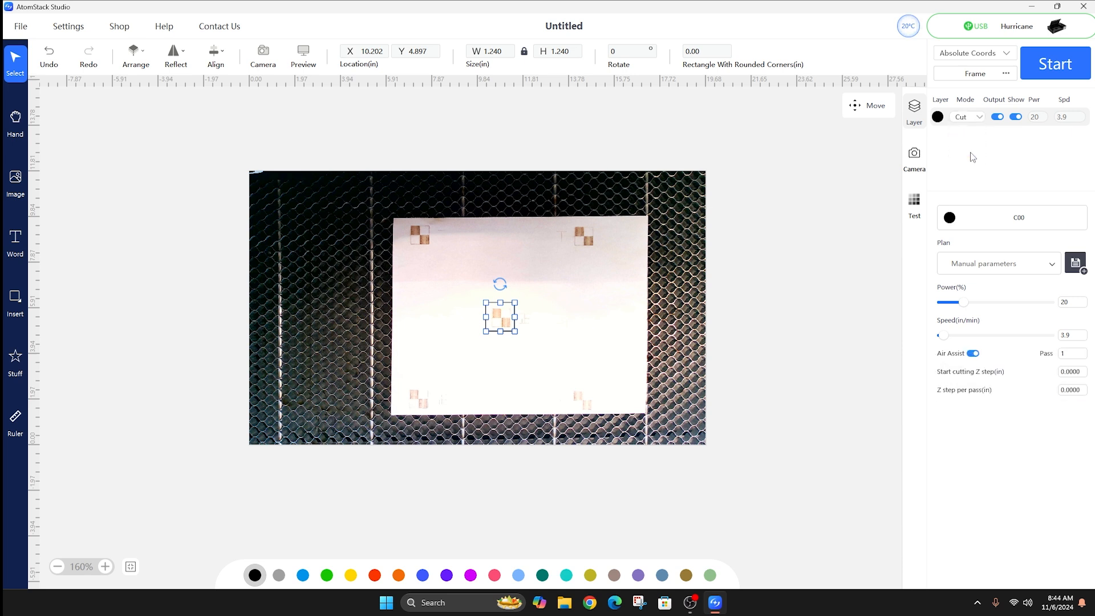
{"action": "left_click", "coordinate": [976, 117]}
{"action": "left_click", "coordinate": [971, 141]}
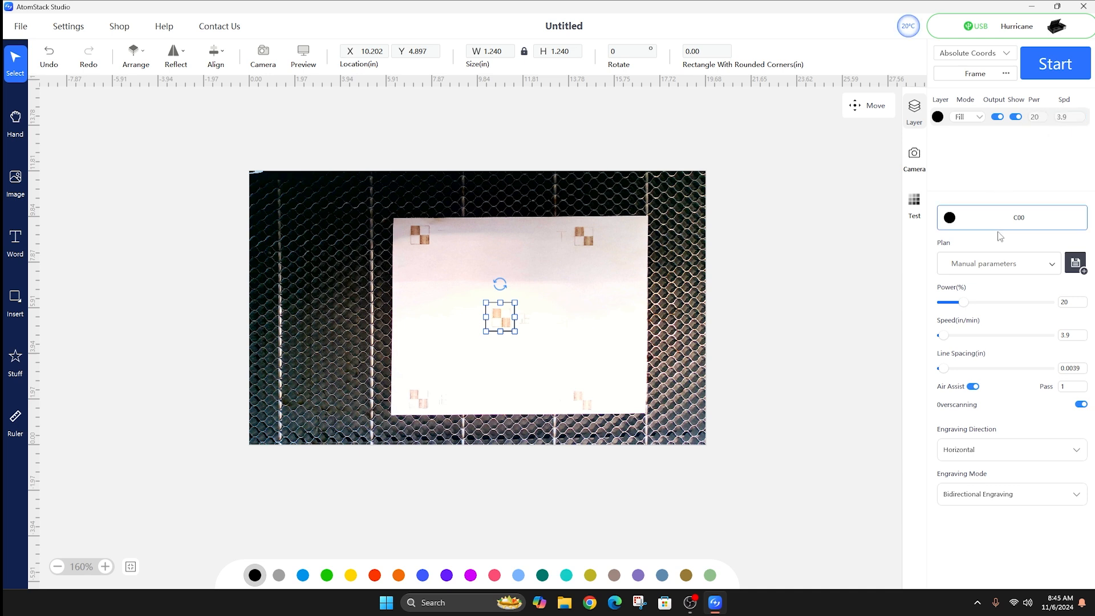
{"action": "left_click", "coordinate": [1023, 268]}
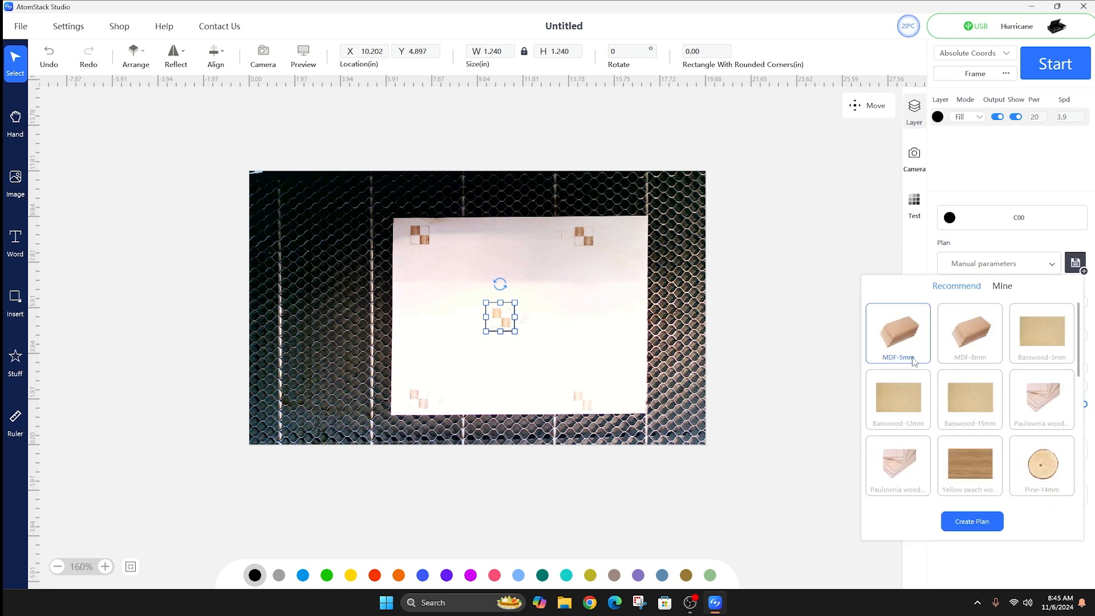
{"action": "left_click", "coordinate": [905, 342]}
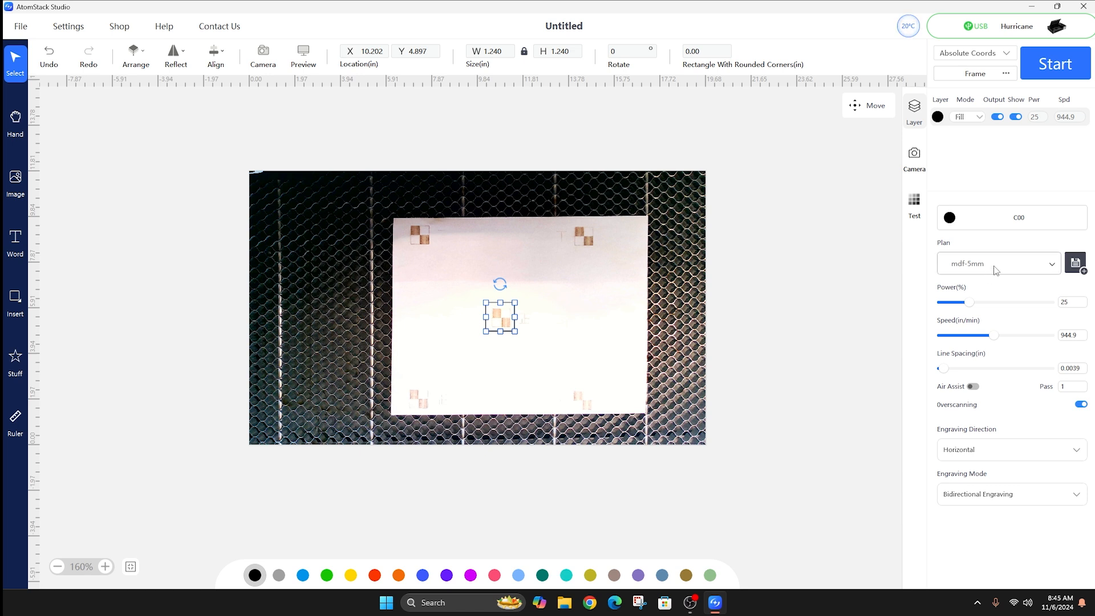
Switch the rectangle's layer to Cut mode with the MDF-5mm plan, and delete the rectangle
{"action": "left_click", "coordinate": [969, 117]}
{"action": "left_click", "coordinate": [971, 156]}
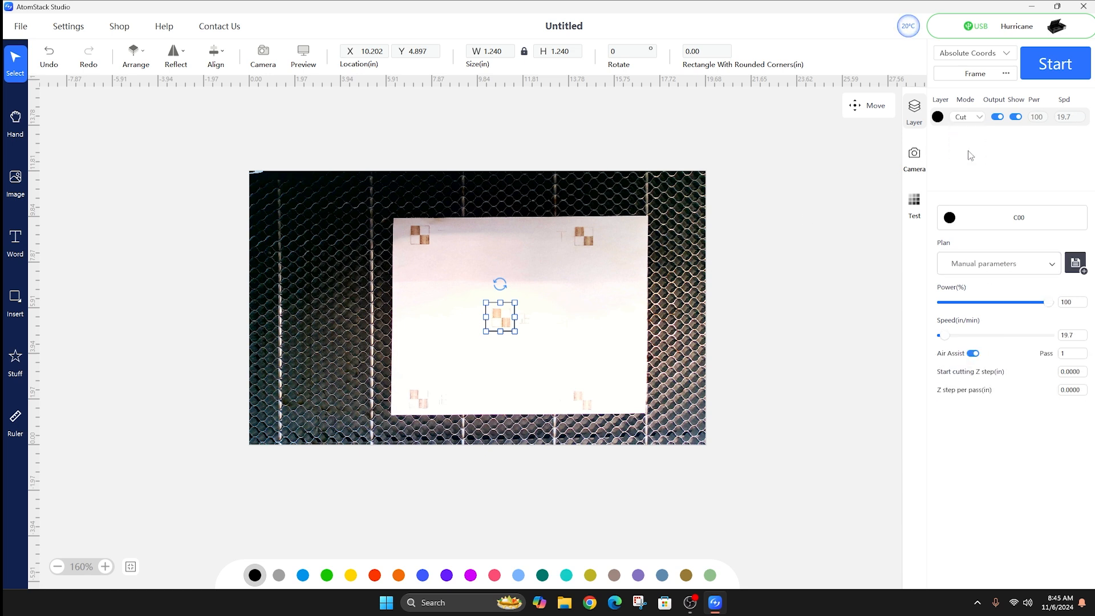
{"action": "left_click", "coordinate": [1015, 265]}
{"action": "left_click", "coordinate": [922, 321]}
{"action": "left_click_drag", "start_coordinate": [566, 351], "coordinate": [483, 313]}
{"action": "key", "text": "Delete"}
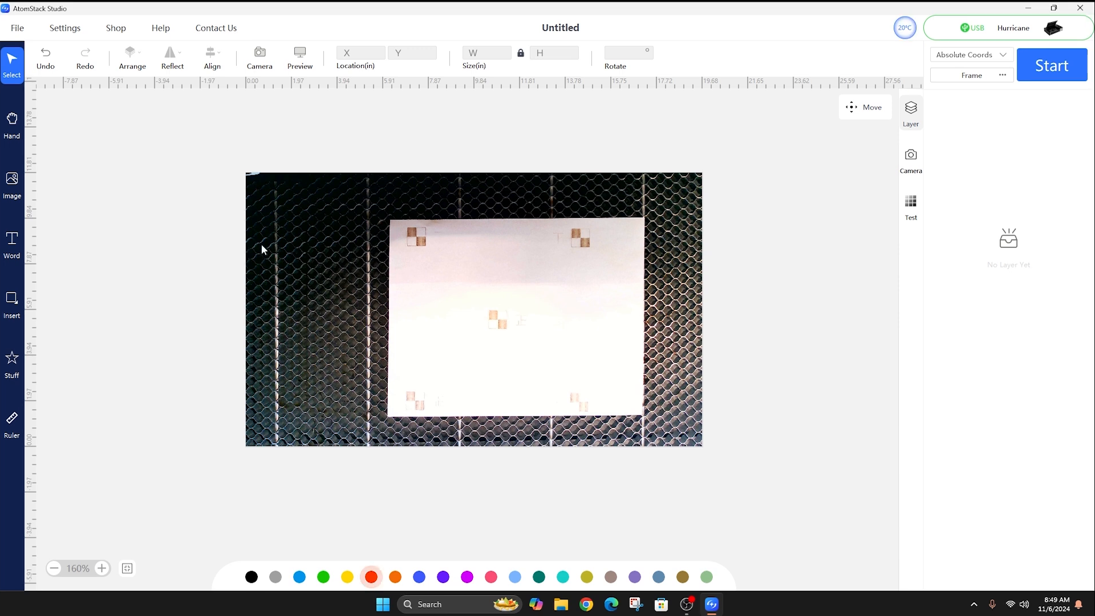
Import the file 0.176 inch Wood Version.dxf from the Downloads folder
{"action": "left_click", "coordinate": [19, 32]}
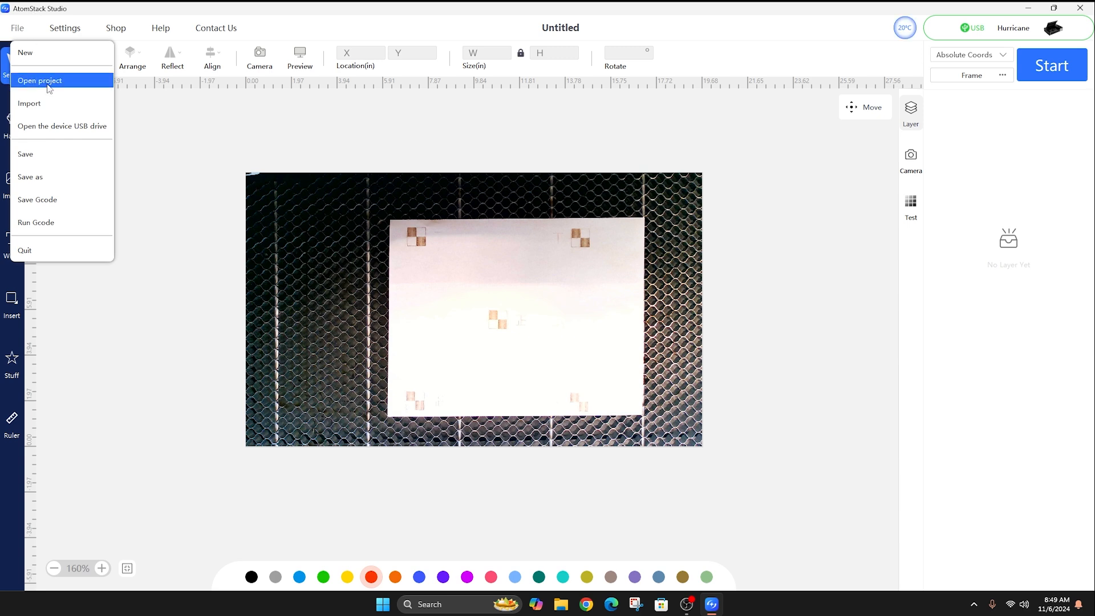
{"action": "left_click", "coordinate": [49, 103]}
{"action": "left_click", "coordinate": [204, 194]}
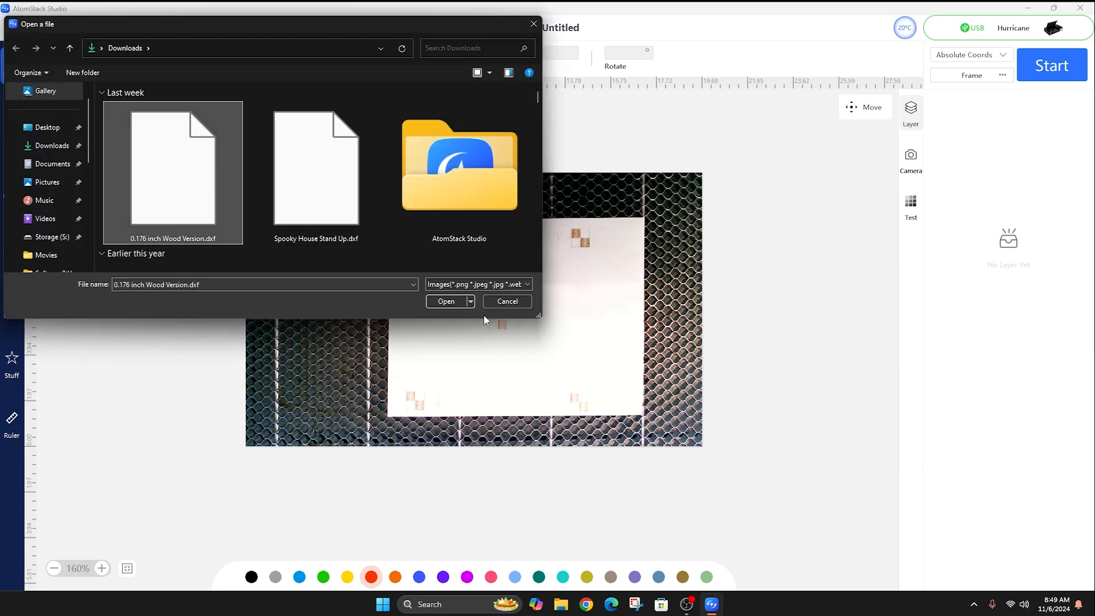
{"action": "left_click", "coordinate": [446, 301]}
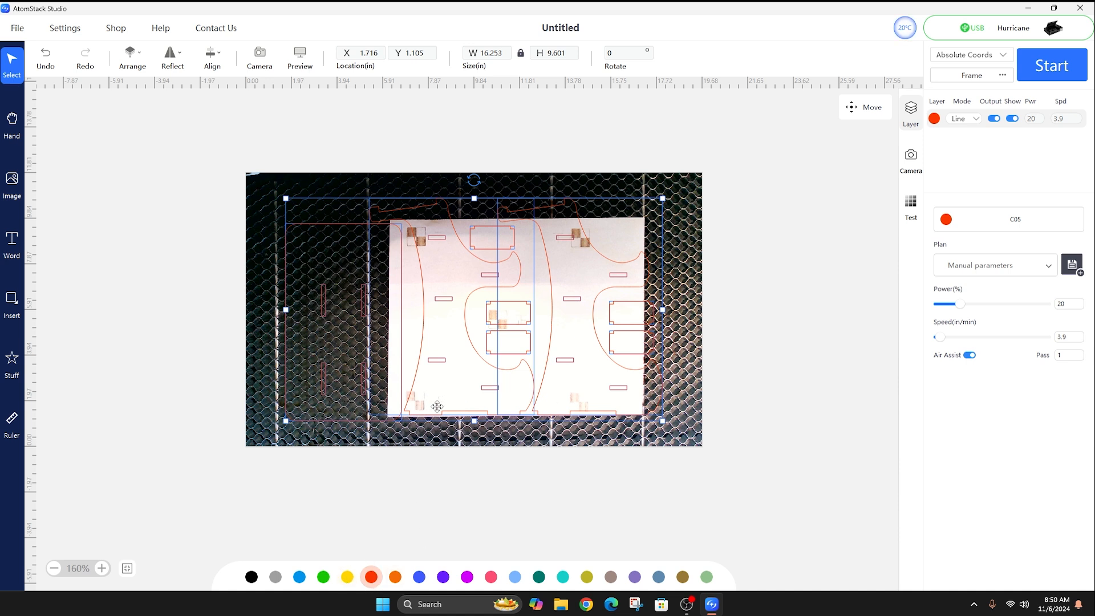
Try the yellow and blue layer colours on the imported design, and return it to the red layer C05
{"action": "left_click", "coordinate": [347, 577]}
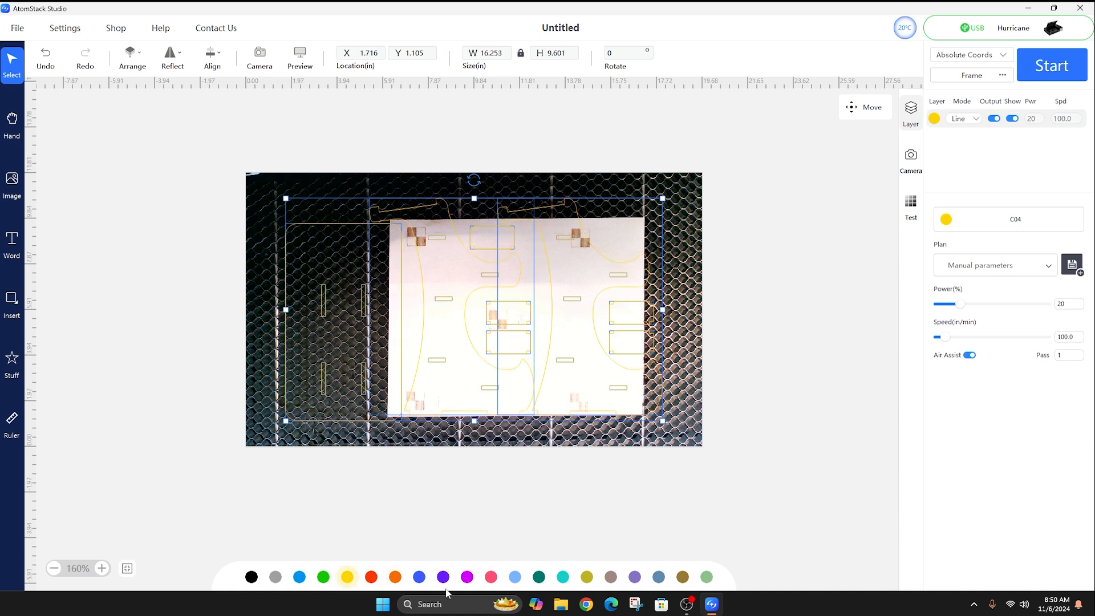
{"action": "left_click", "coordinate": [420, 577]}
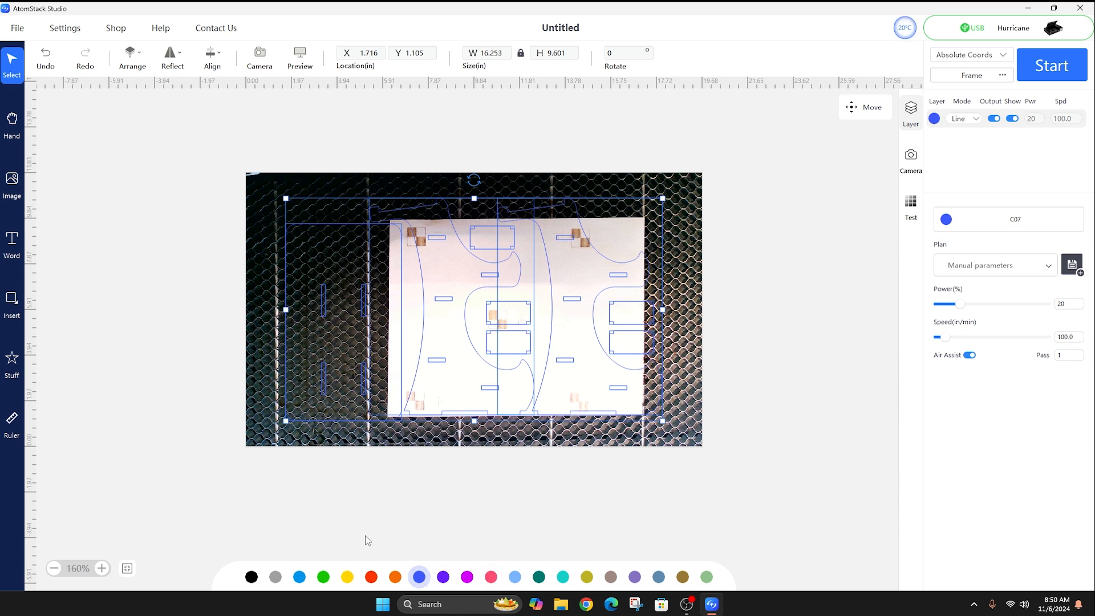
{"action": "left_click", "coordinate": [371, 576]}
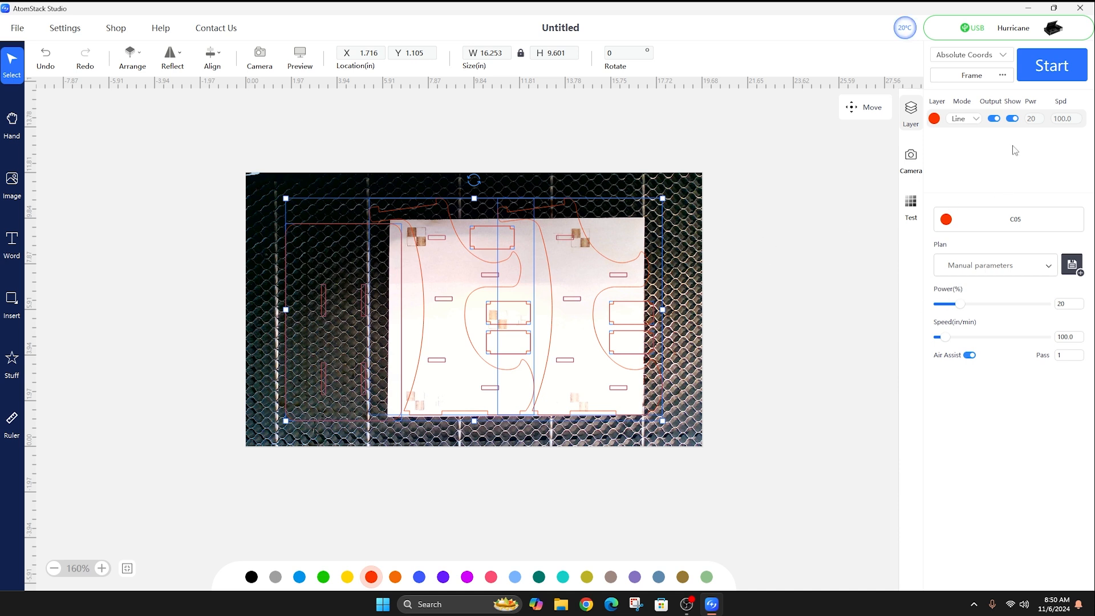
Set the red layer to Cut mode and apply the recommended MDF-5mm plan
{"action": "left_click", "coordinate": [974, 120]}
{"action": "left_click", "coordinate": [970, 158]}
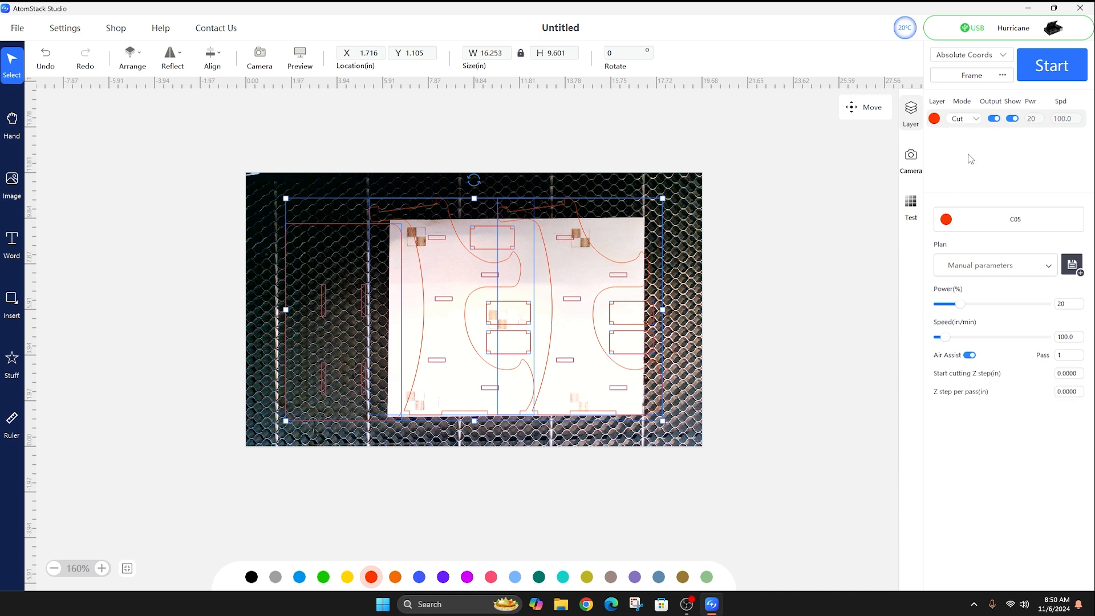
{"action": "left_click", "coordinate": [1017, 268]}
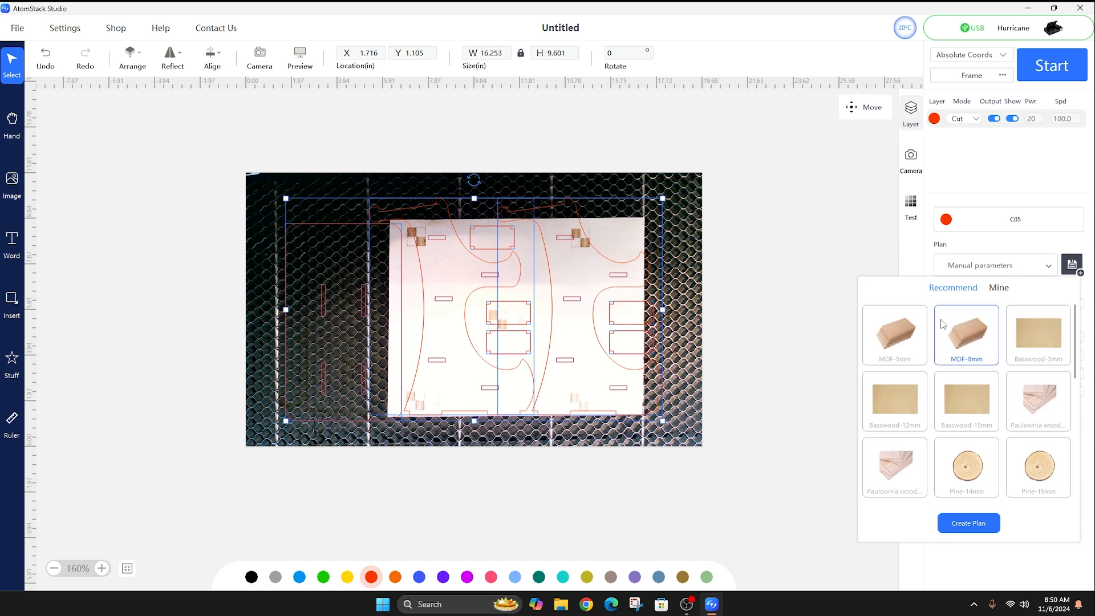
{"action": "double_click", "coordinate": [911, 348]}
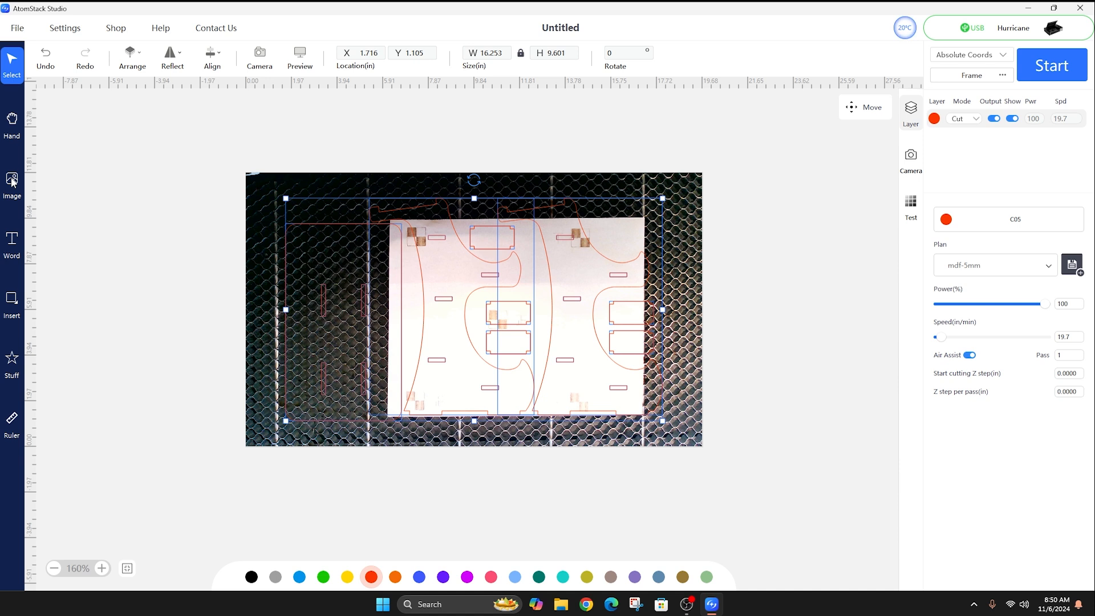
Browse the insertable shapes and the Stuff library's 3D engraving, Shape, Animal and Plant collections
{"action": "left_click", "coordinate": [14, 302]}
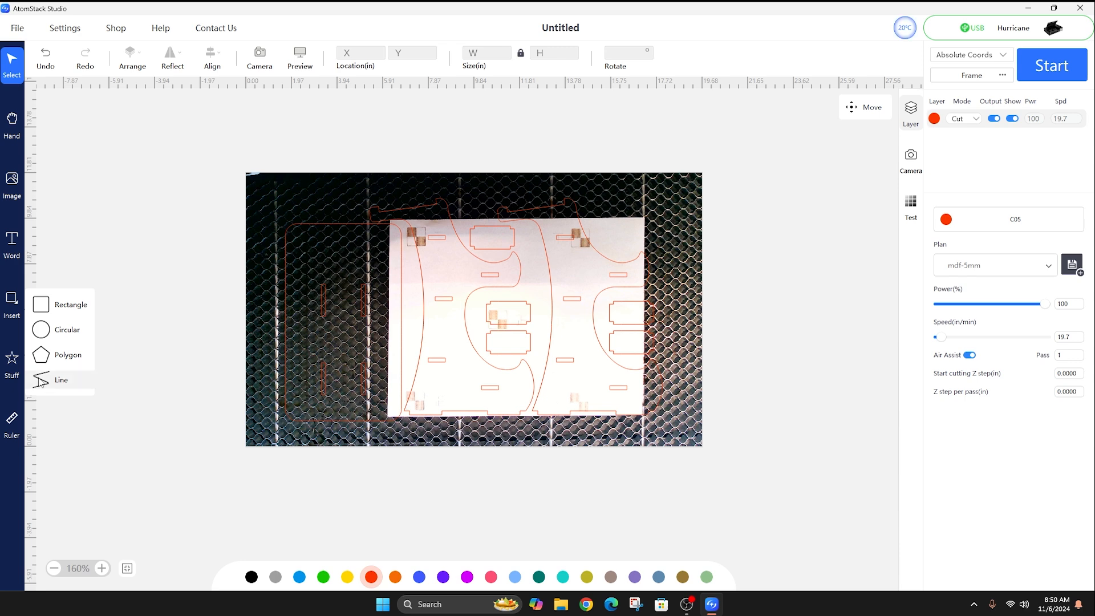
{"action": "left_click", "coordinate": [12, 358]}
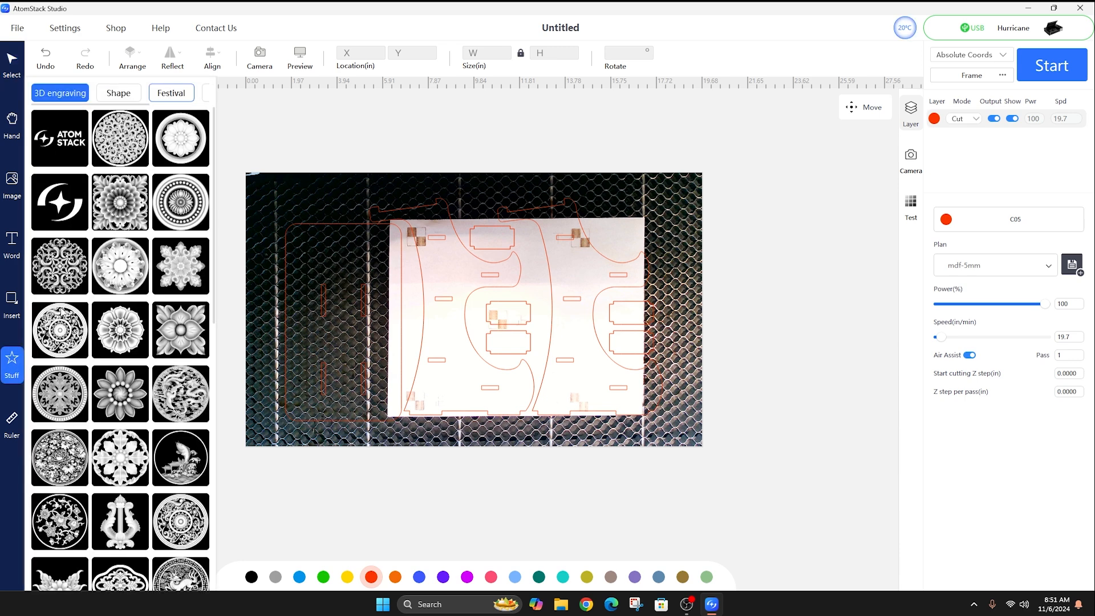
{"action": "scroll", "coordinate": [136, 175], "scroll_direction": "down", "scroll_amount": 10}
{"action": "scroll", "coordinate": [146, 279], "scroll_direction": "up", "scroll_amount": 5}
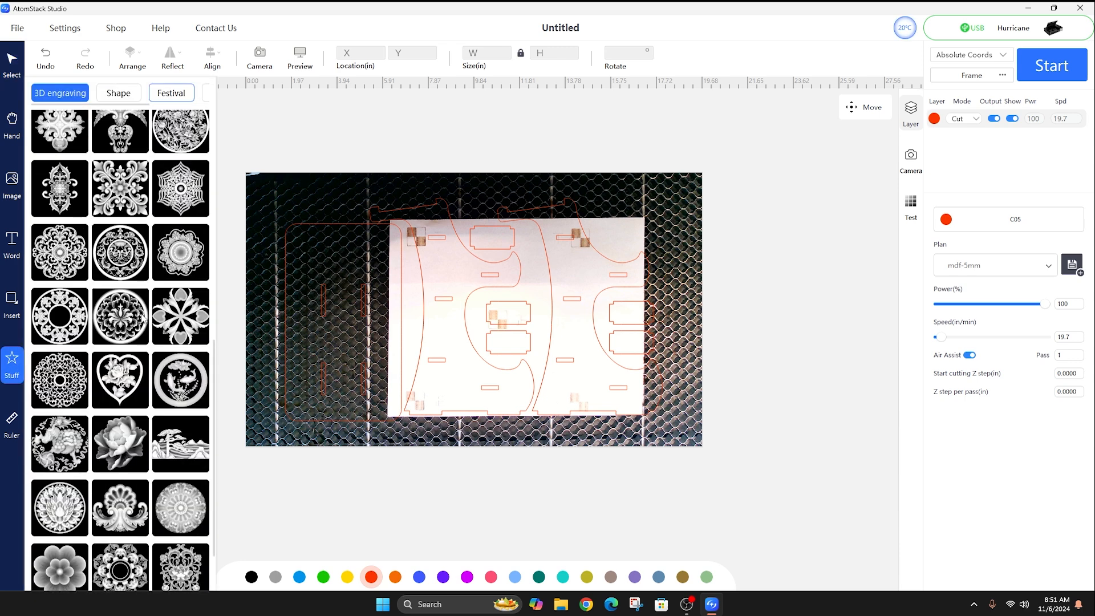
{"action": "scroll", "coordinate": [145, 278], "scroll_direction": "up", "scroll_amount": 3}
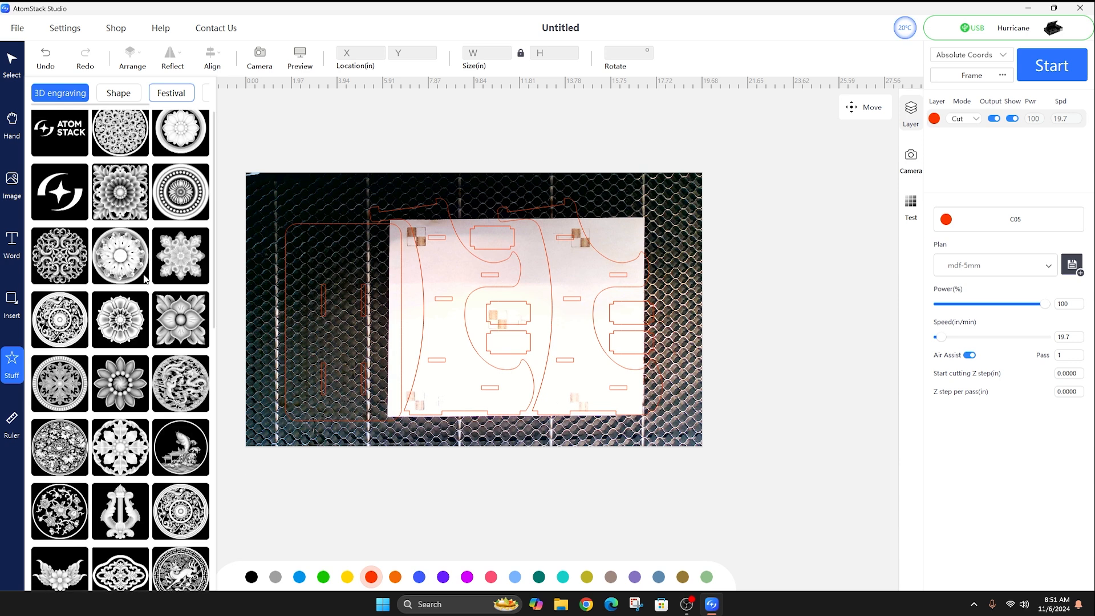
{"action": "left_click", "coordinate": [116, 96]}
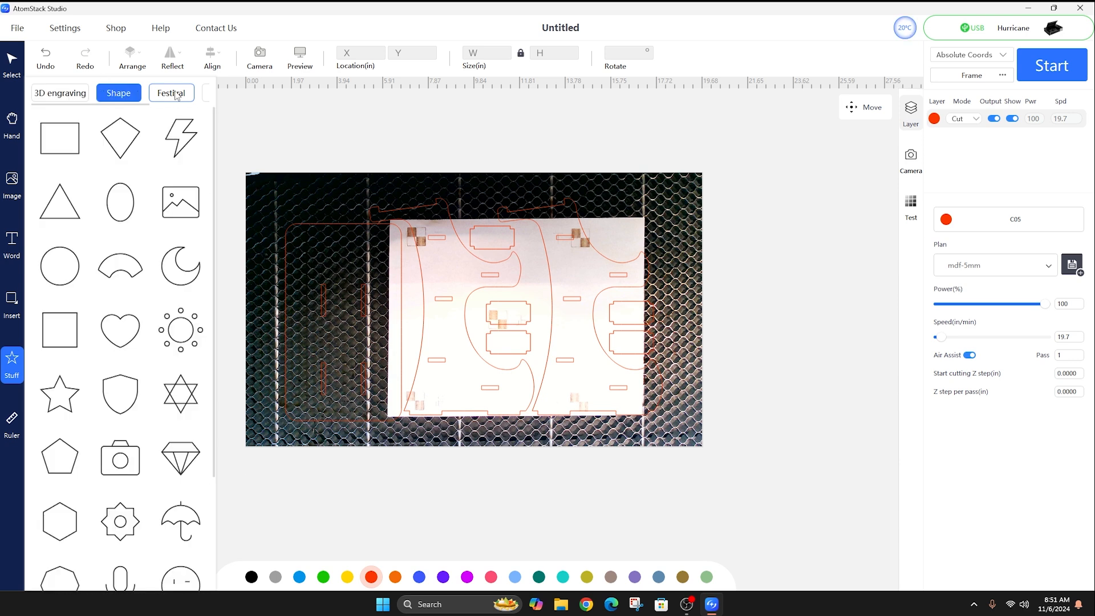
{"action": "scroll", "coordinate": [174, 96], "scroll_direction": "right", "scroll_amount": 2}
{"action": "left_click", "coordinate": [134, 94]}
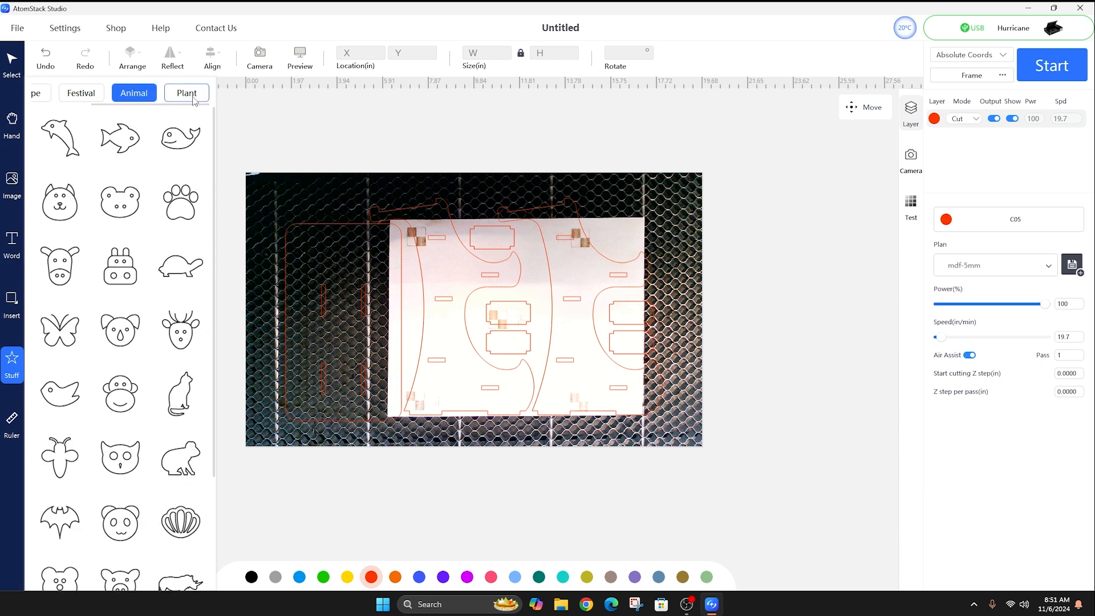
{"action": "left_click", "coordinate": [186, 93]}
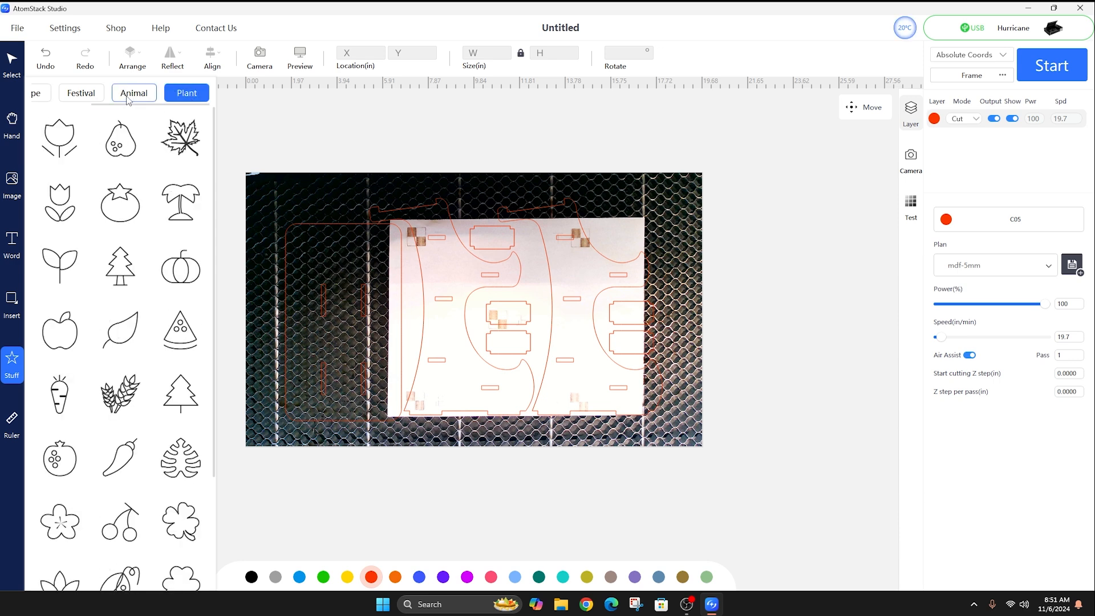
{"action": "scroll", "coordinate": [127, 101], "scroll_direction": "left", "scroll_amount": 2}
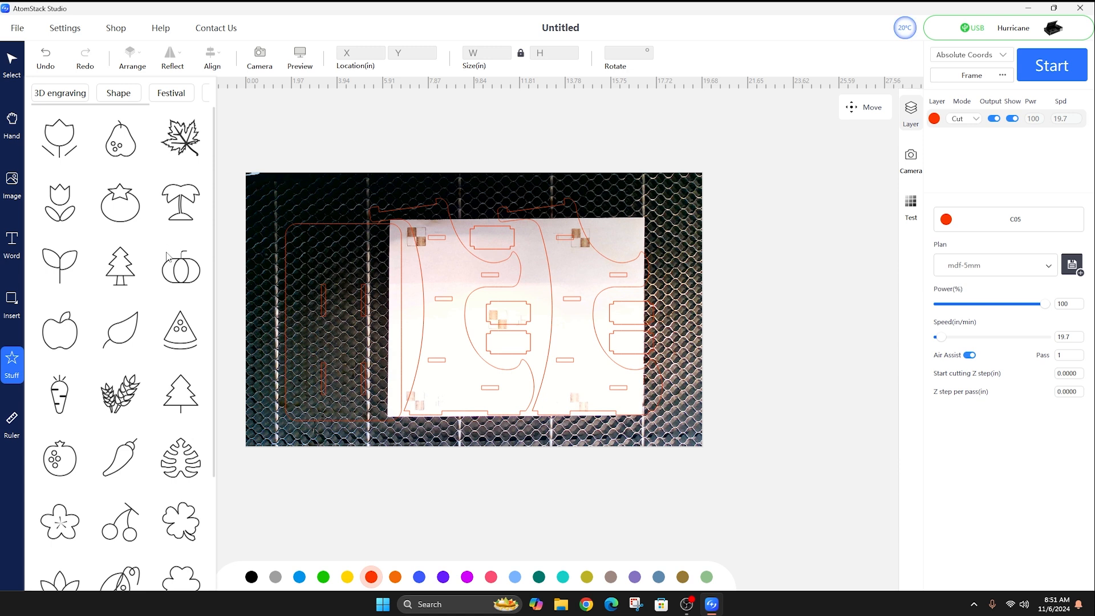
{"action": "left_click", "coordinate": [21, 372]}
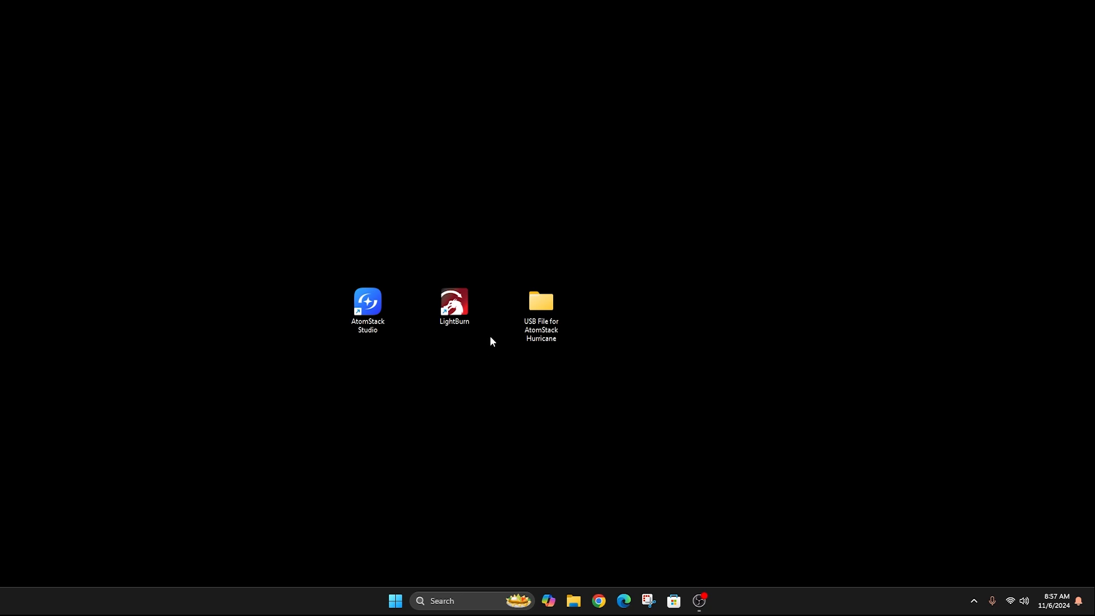
Open the PDF instructions for using LightBurn from the Software&User manual subfolder of the desktop folder USB File for AtomStack Hurricane
{"action": "double_click", "coordinate": [541, 309]}
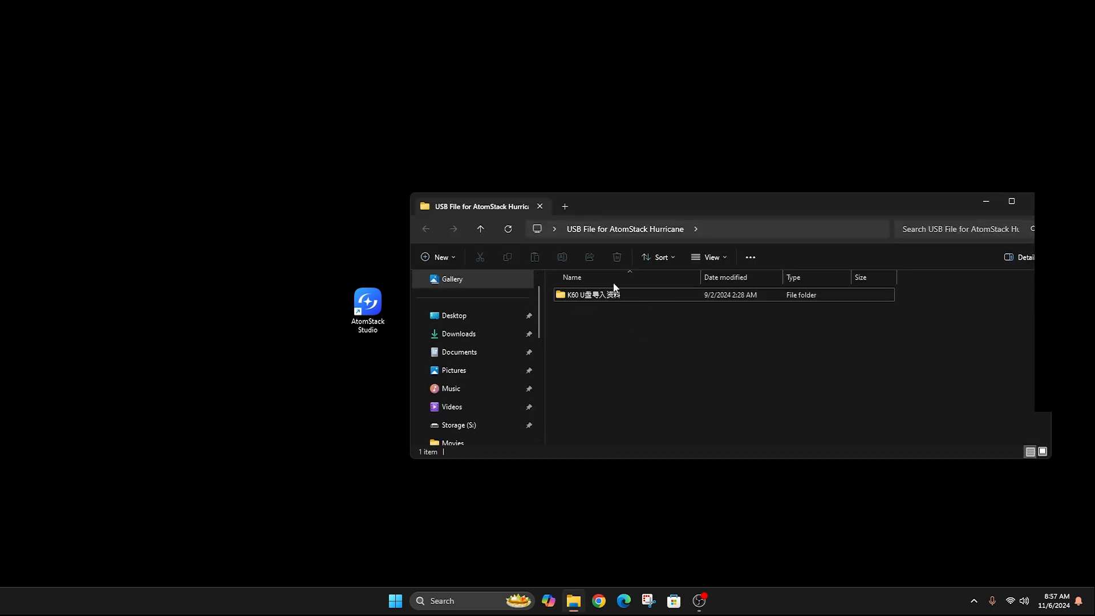
{"action": "double_click", "coordinate": [582, 296]}
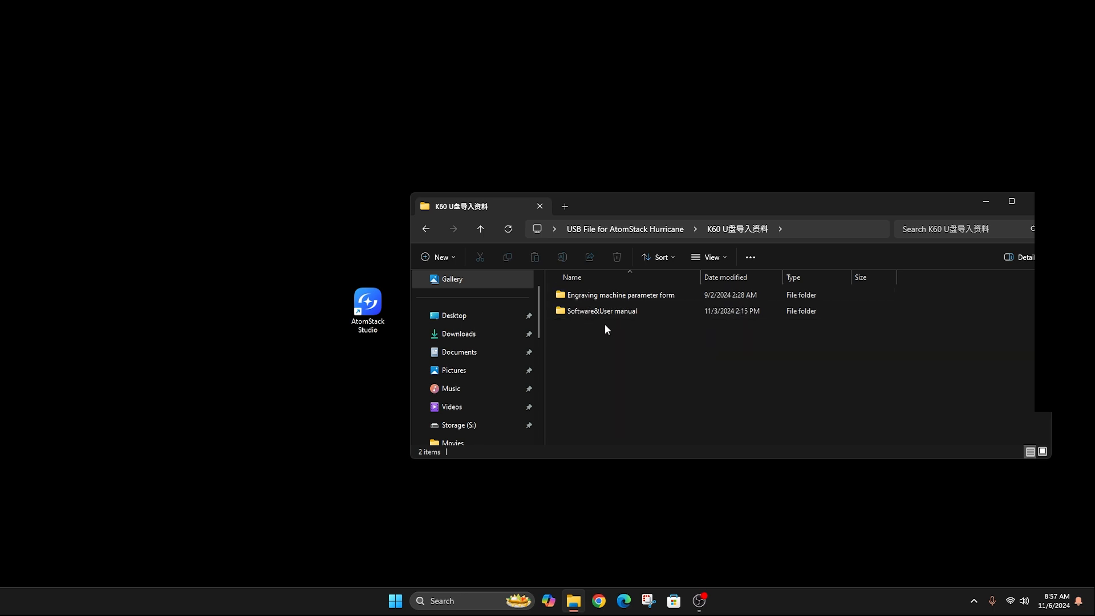
{"action": "double_click", "coordinate": [569, 311]}
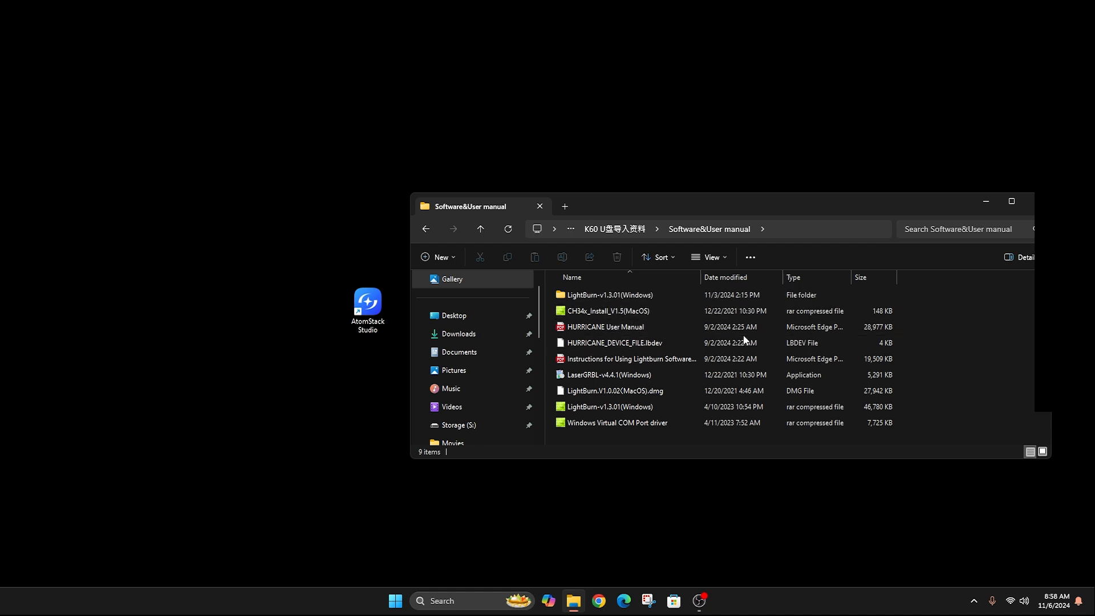
{"action": "double_click", "coordinate": [615, 357]}
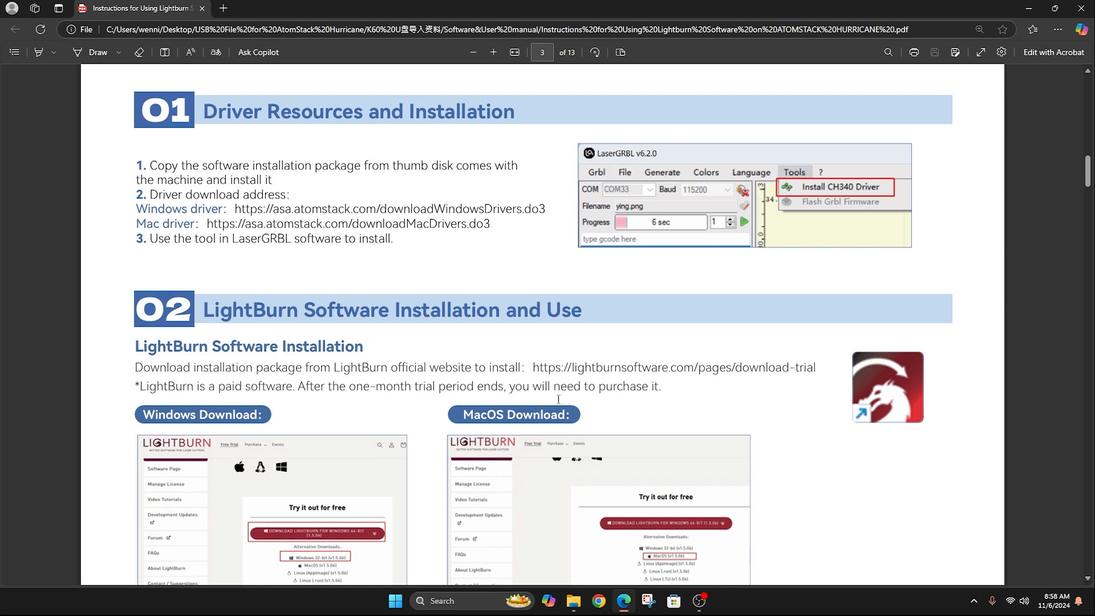
Check the folder for the LaserGRBL installer, and read the manual's sections on driver installation, LightBurn installation and adding a laser
{"action": "left_click", "coordinate": [573, 600]}
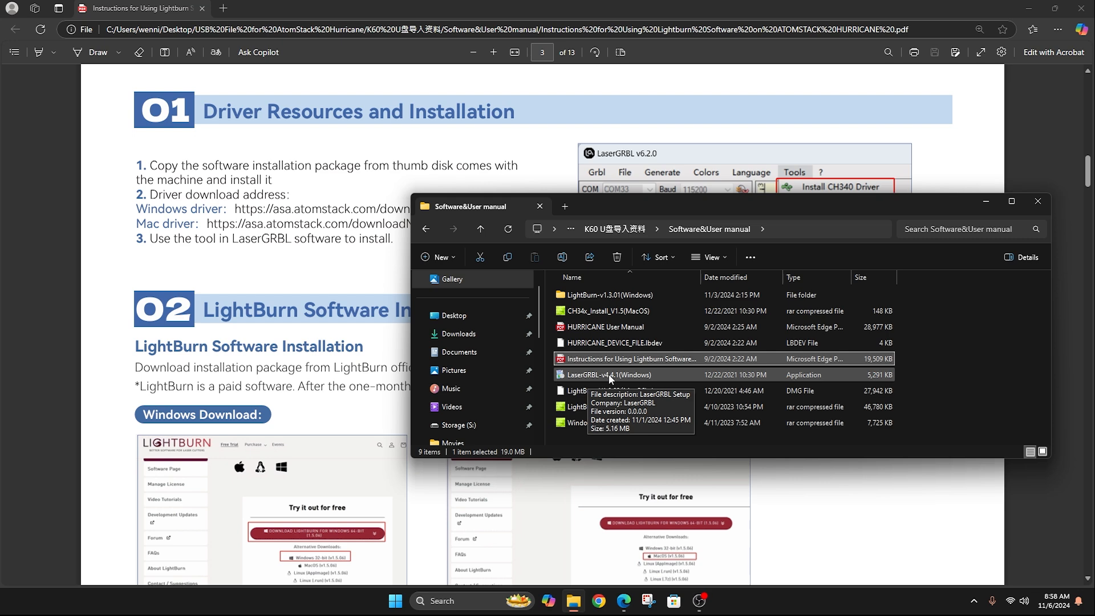
{"action": "left_click", "coordinate": [986, 202]}
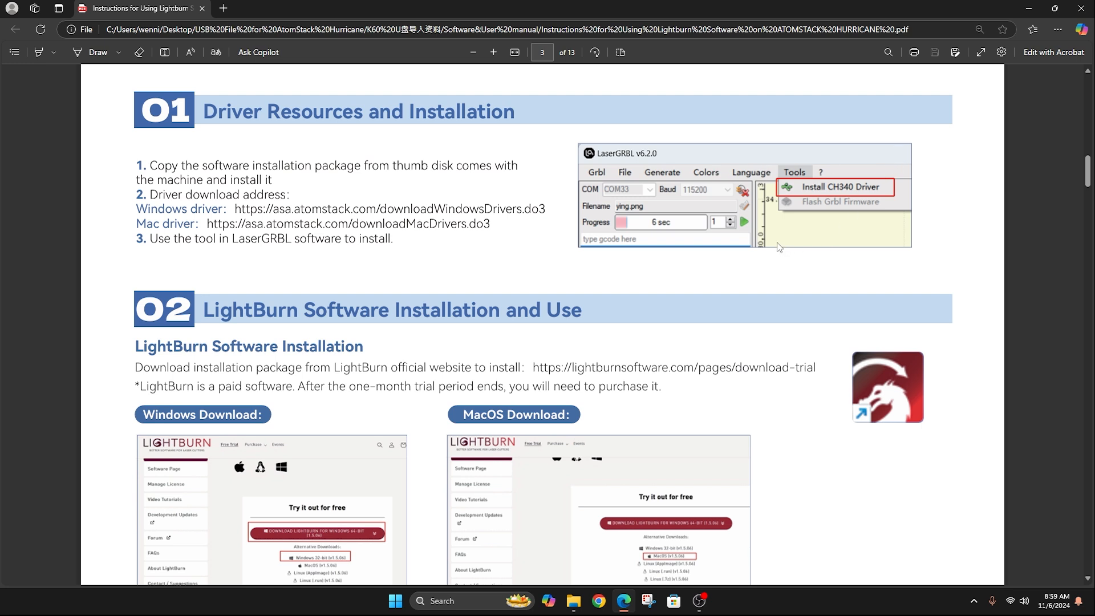
{"action": "scroll", "coordinate": [835, 233], "scroll_direction": "down", "scroll_amount": 1}
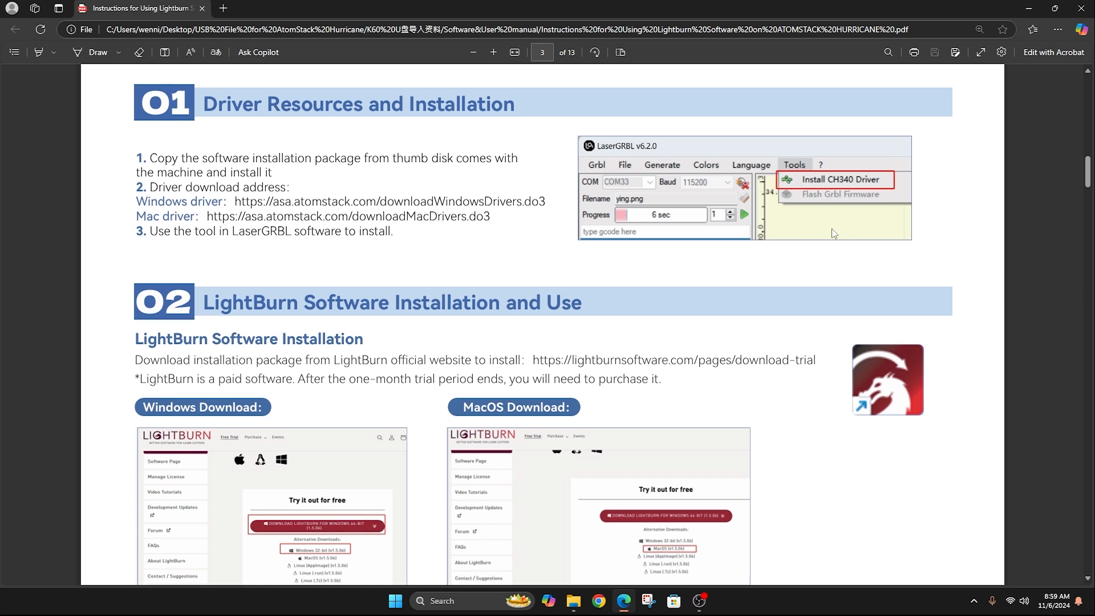
{"action": "scroll", "coordinate": [834, 233], "scroll_direction": "down", "scroll_amount": 2}
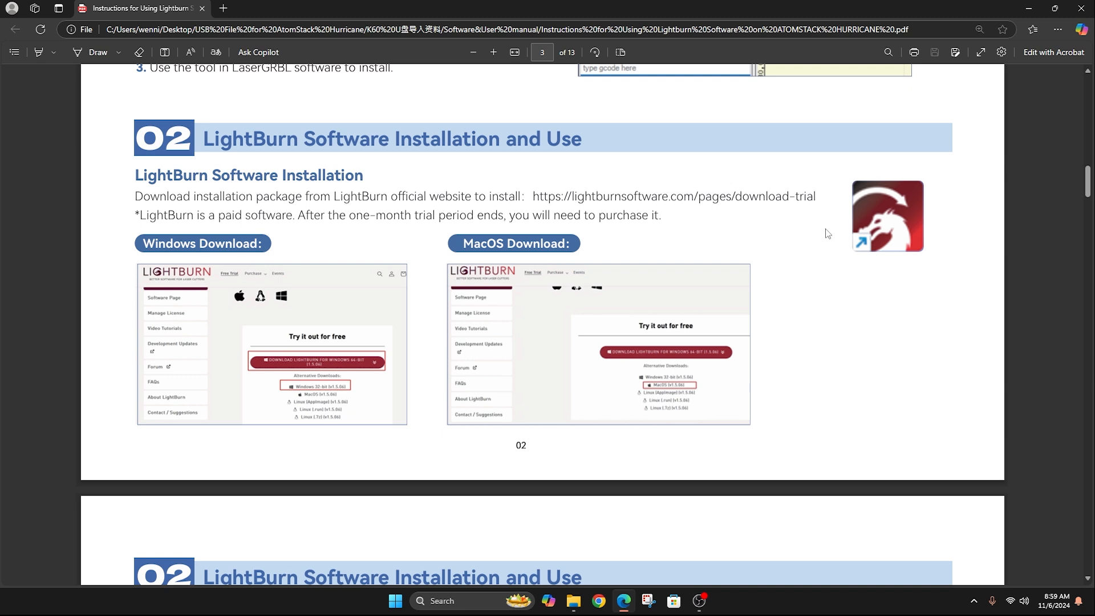
{"action": "scroll", "coordinate": [825, 230], "scroll_direction": "down", "scroll_amount": 1}
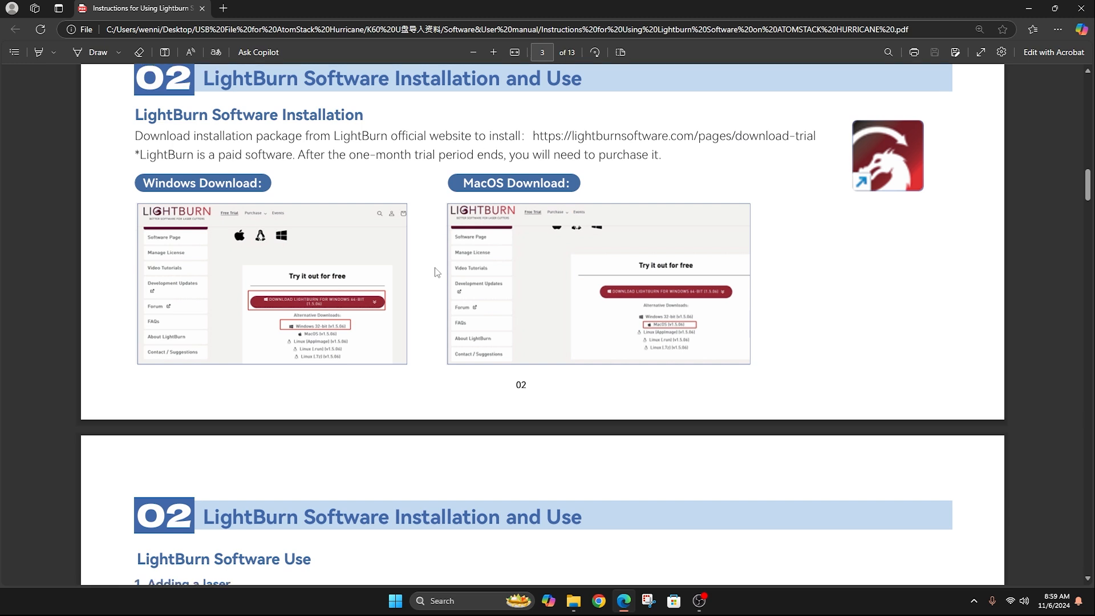
{"action": "scroll", "coordinate": [433, 267], "scroll_direction": "down", "scroll_amount": 1}
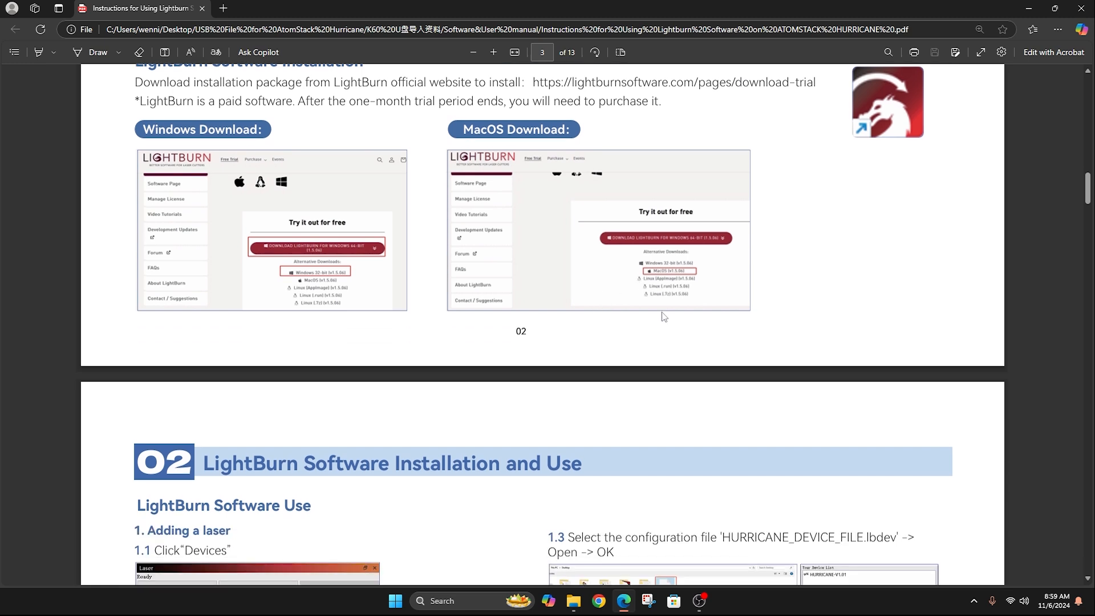
{"action": "scroll", "coordinate": [661, 315], "scroll_direction": "down", "scroll_amount": 1}
{"action": "scroll", "coordinate": [660, 315], "scroll_direction": "down", "scroll_amount": 2}
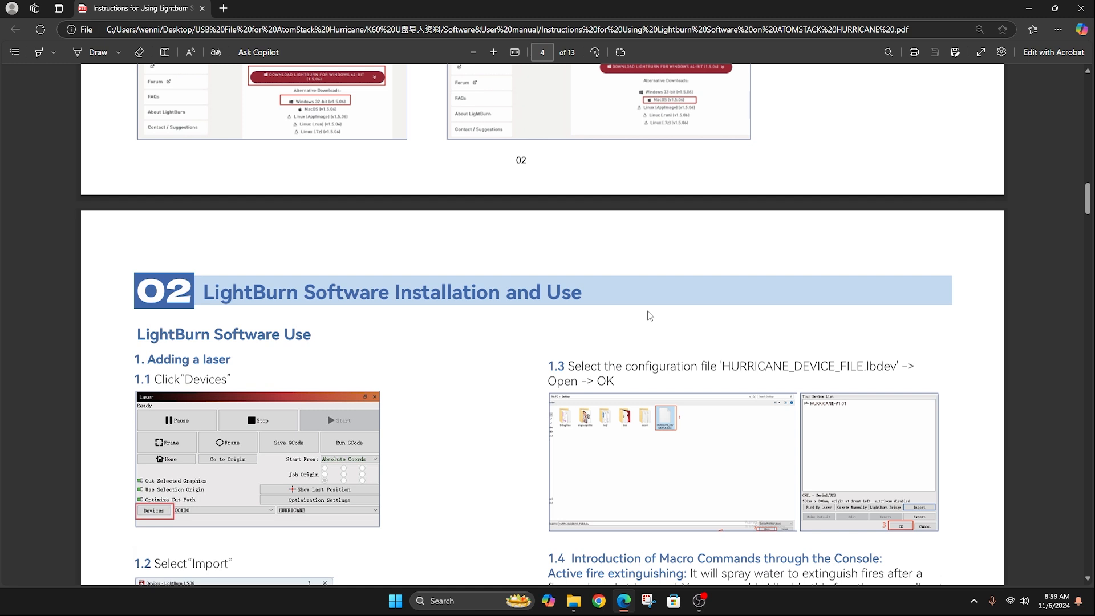
{"action": "scroll", "coordinate": [646, 314], "scroll_direction": "down", "scroll_amount": 3}
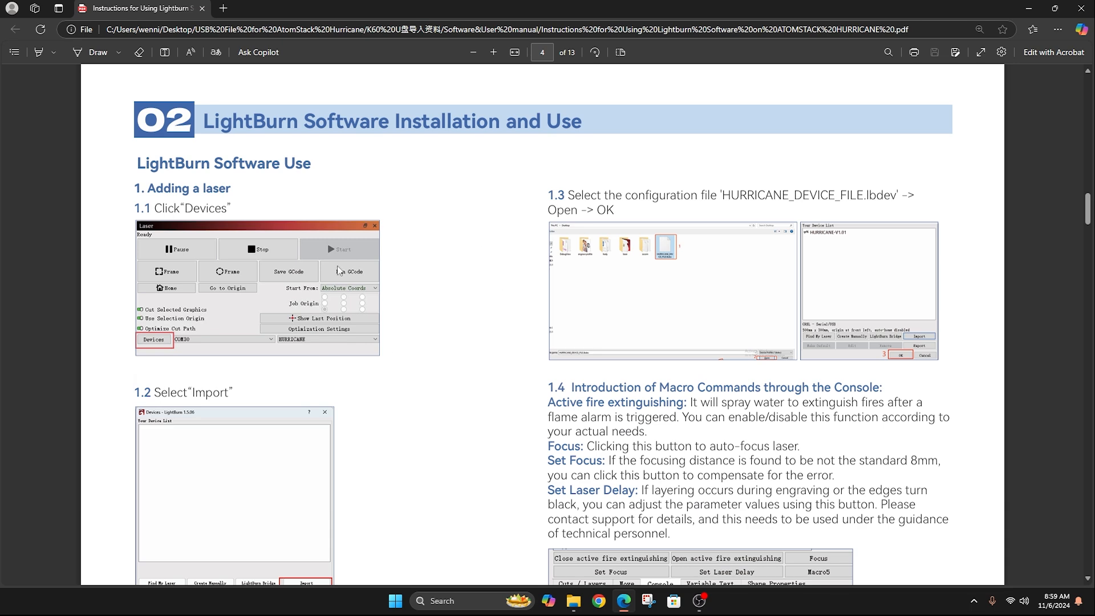
Switch from the PDF manual to LightBurn and decline the download of the newer version
{"action": "left_click", "coordinate": [1024, 9]}
{"action": "double_click", "coordinate": [446, 305]}
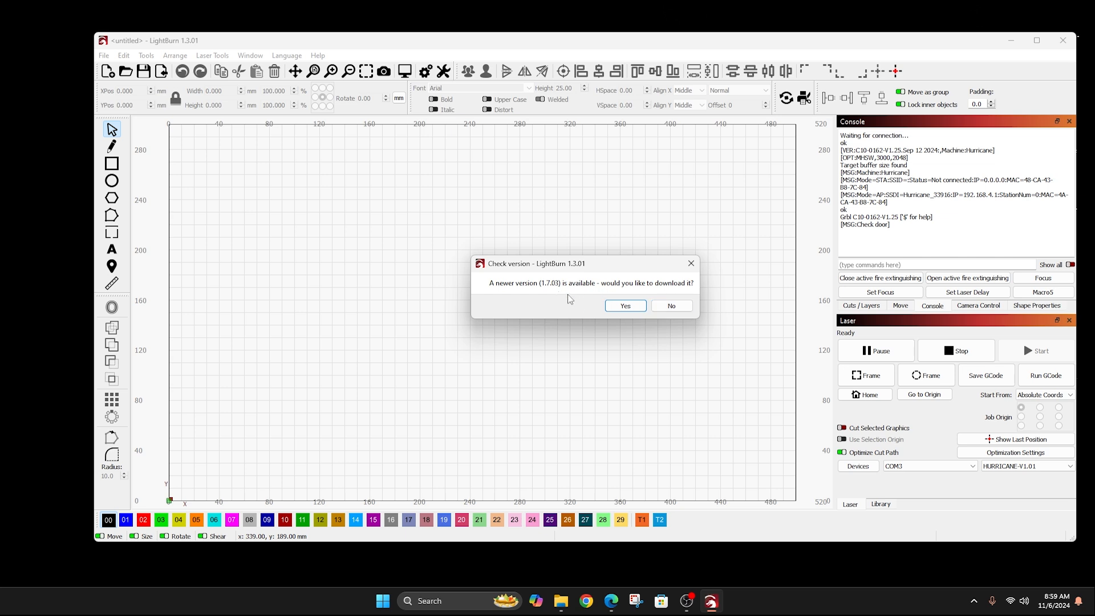
{"action": "left_click", "coordinate": [673, 308]}
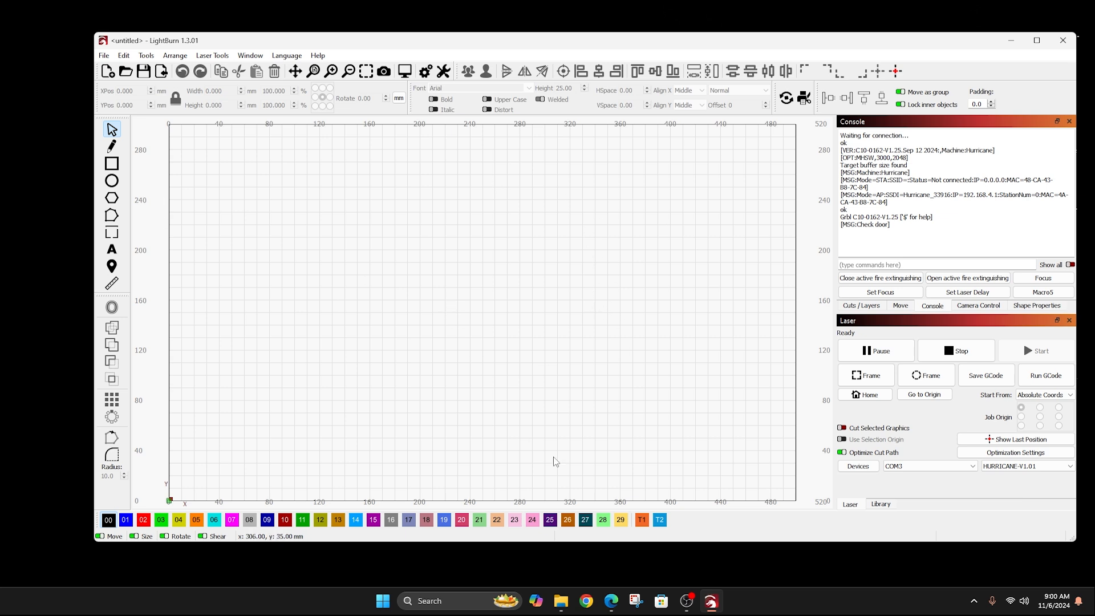
Locate the device profile HURRICANE_DEVICE_FILE.lbdev in the Software&User manual folder for import into the device list, and cancel the import
{"action": "left_click", "coordinate": [857, 469]}
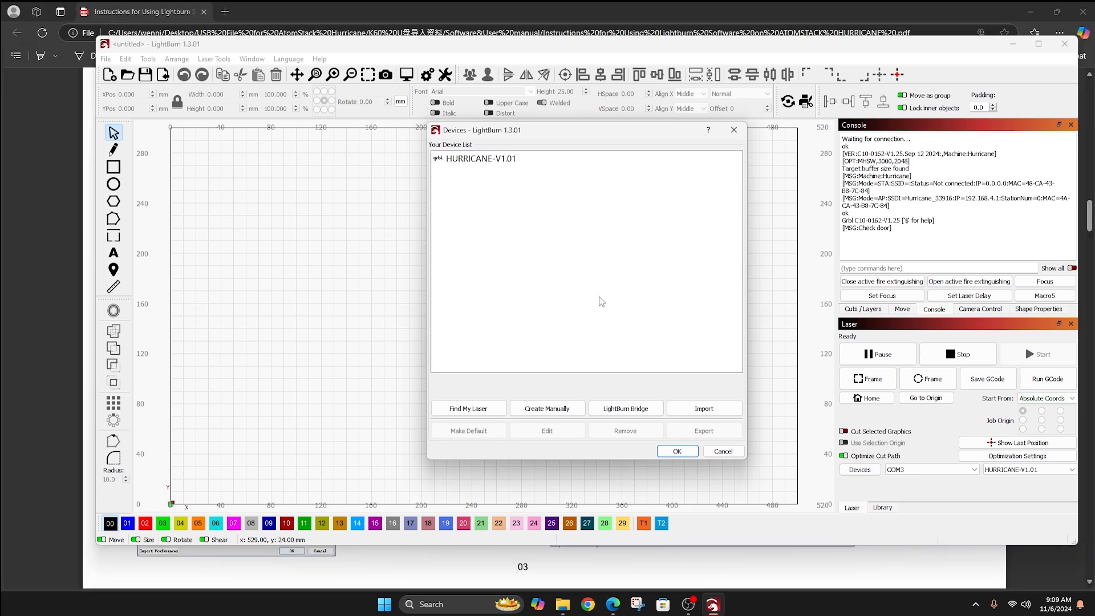
{"action": "left_click", "coordinate": [712, 415]}
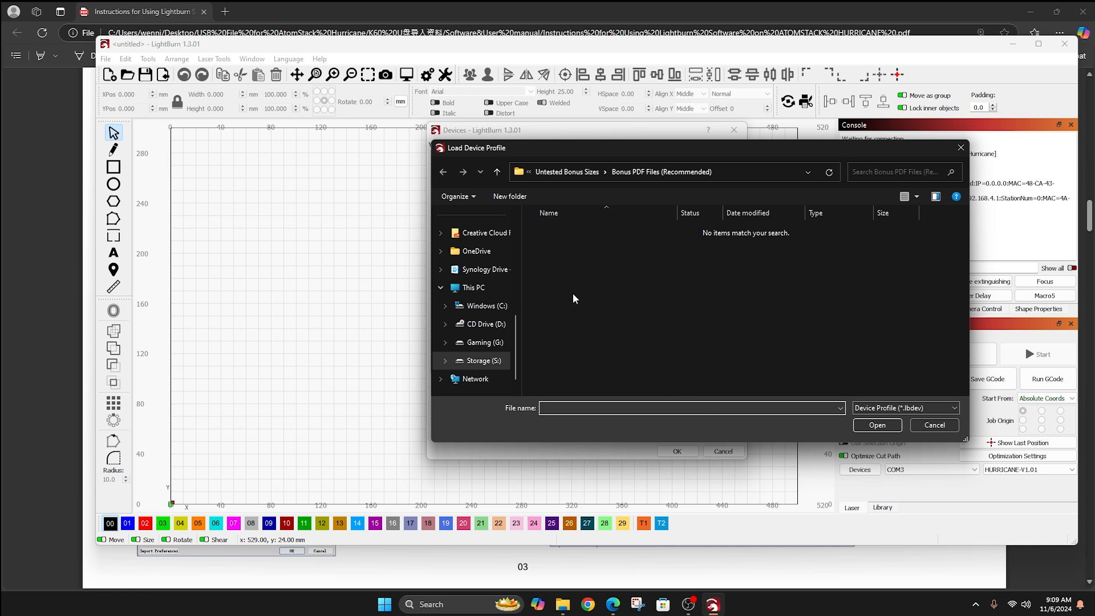
{"action": "scroll", "coordinate": [477, 245], "scroll_direction": "up", "scroll_amount": 5}
{"action": "left_click", "coordinate": [476, 234]}
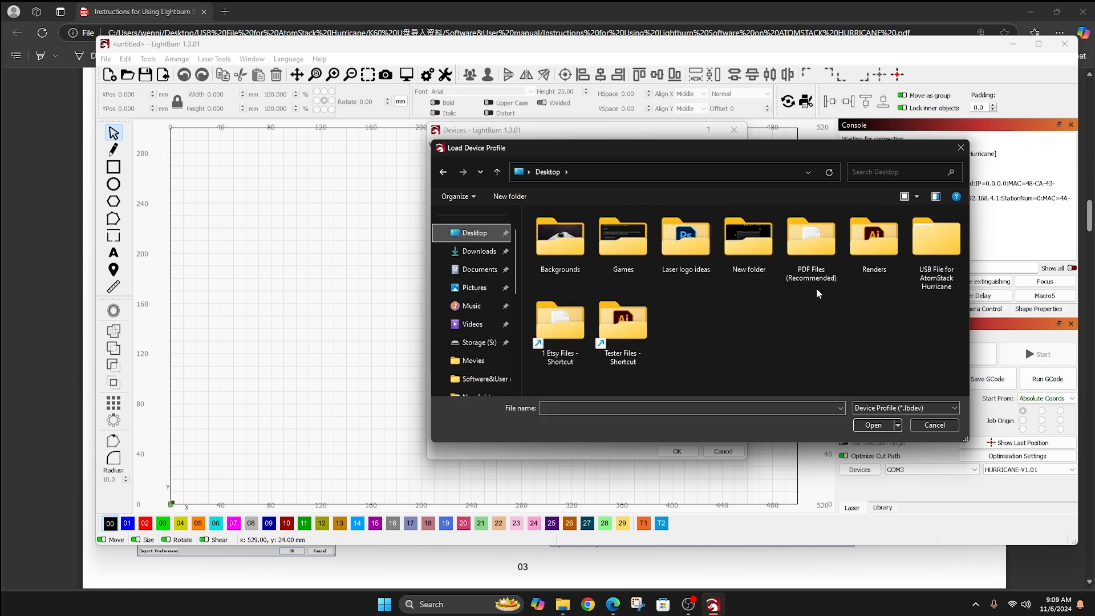
{"action": "double_click", "coordinate": [935, 243]}
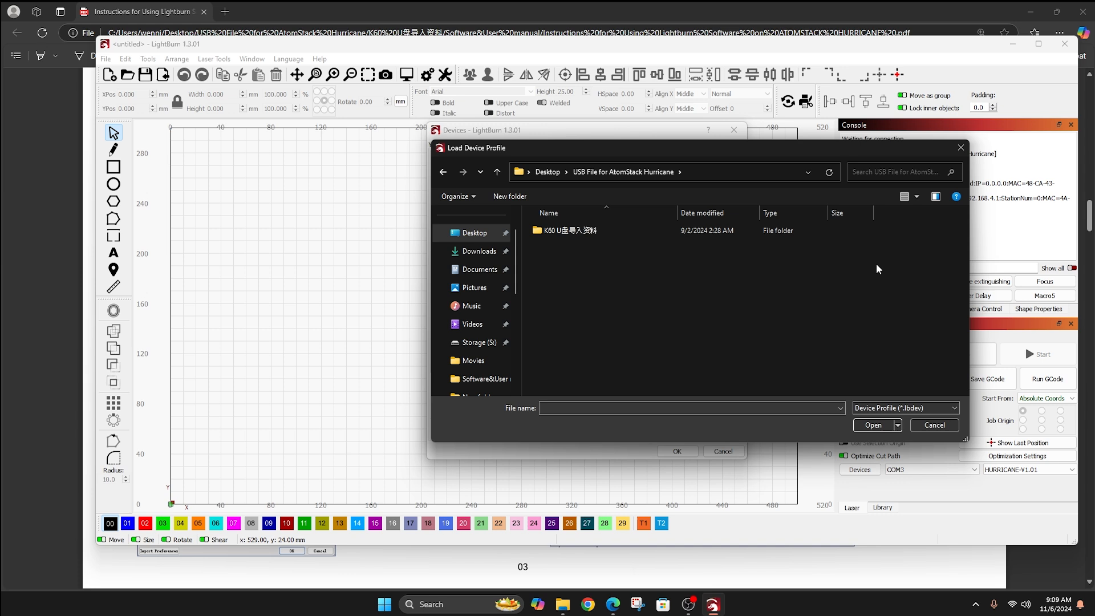
{"action": "double_click", "coordinate": [590, 231]}
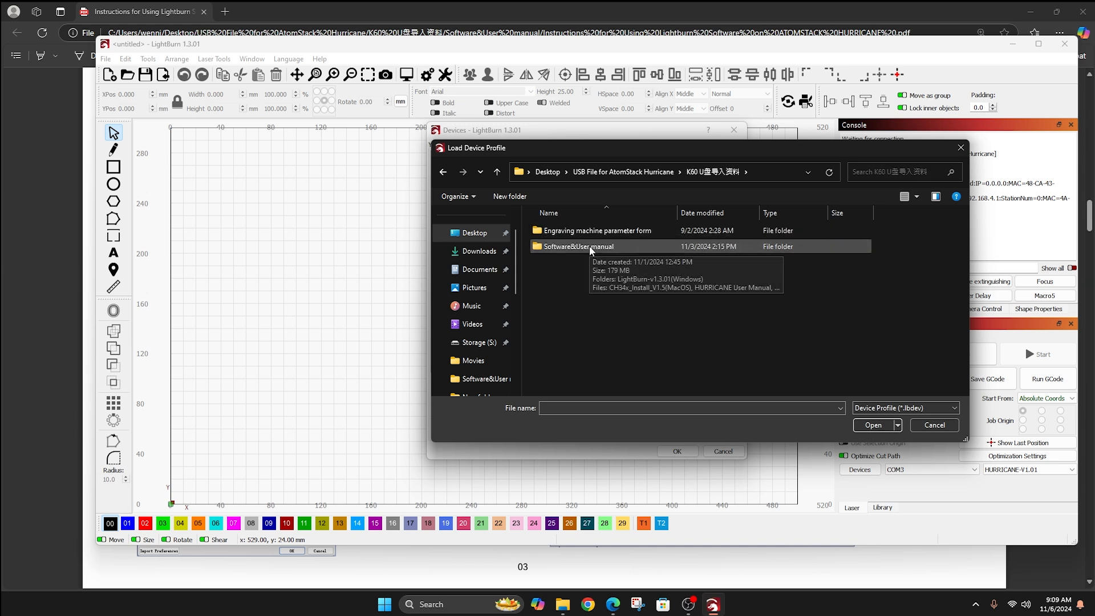
{"action": "double_click", "coordinate": [589, 245]}
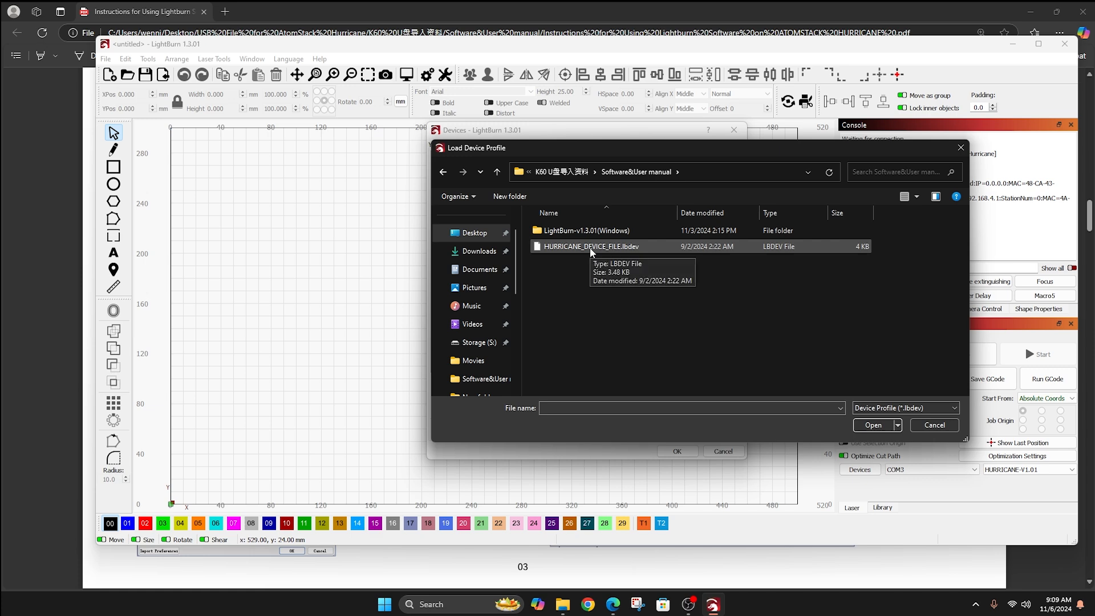
{"action": "left_click", "coordinate": [589, 248]}
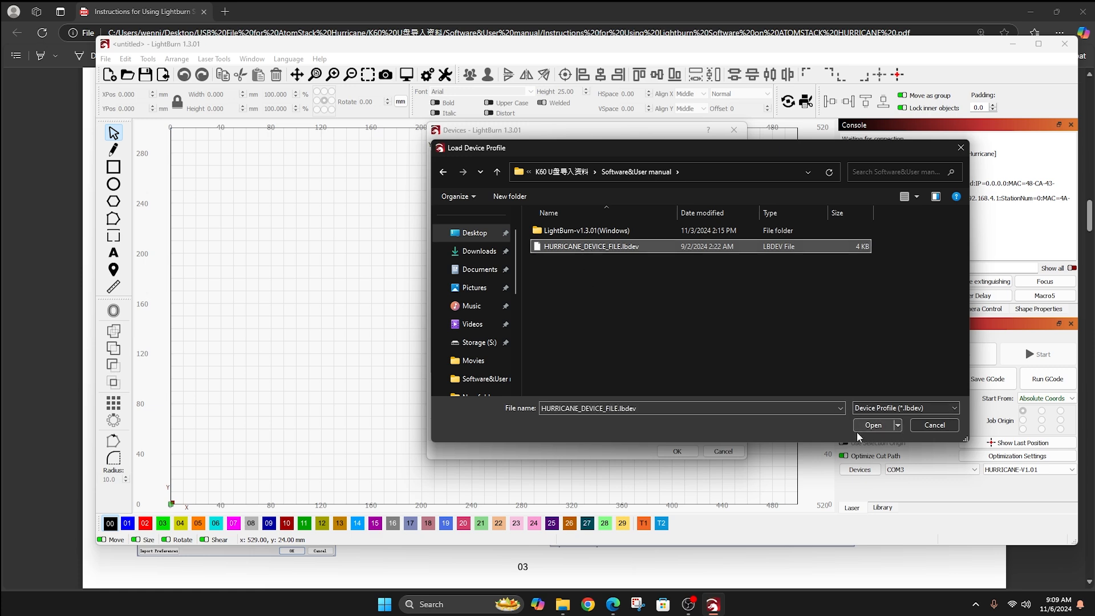
{"action": "left_click", "coordinate": [934, 426]}
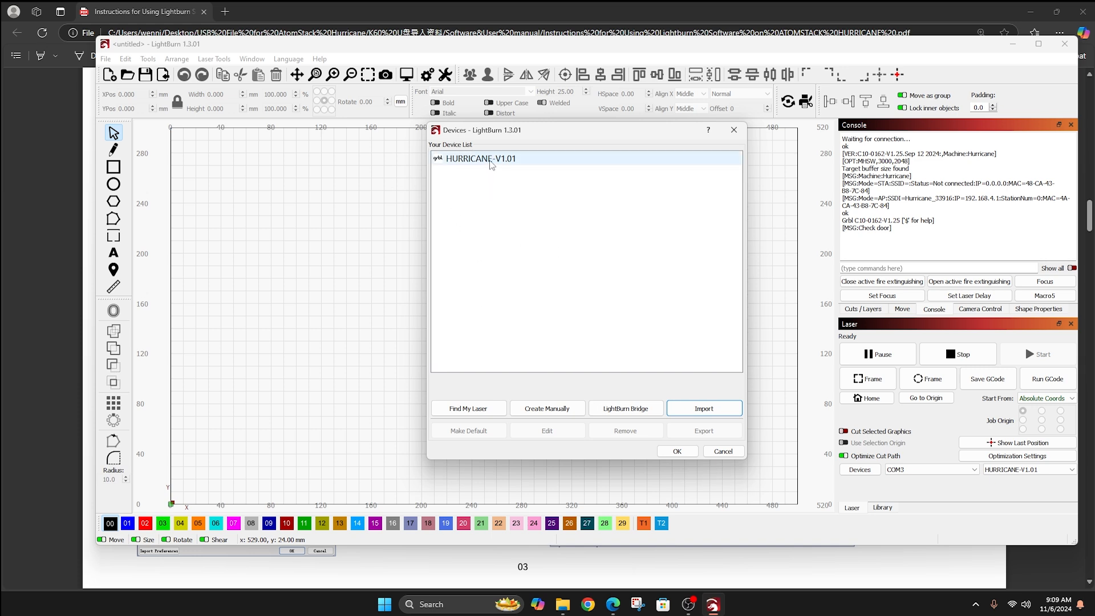
Check the HURRICANE-V1.01 entry in the device list, close the list, and choose COM3 as the laser's port
{"action": "left_click", "coordinate": [492, 162]}
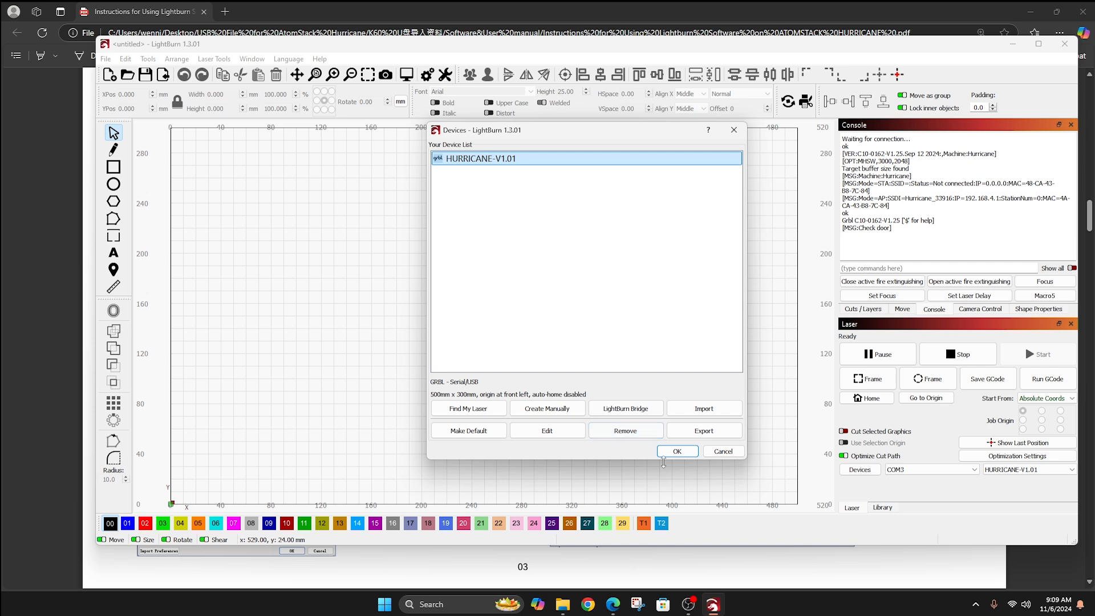
{"action": "left_click", "coordinate": [722, 452]}
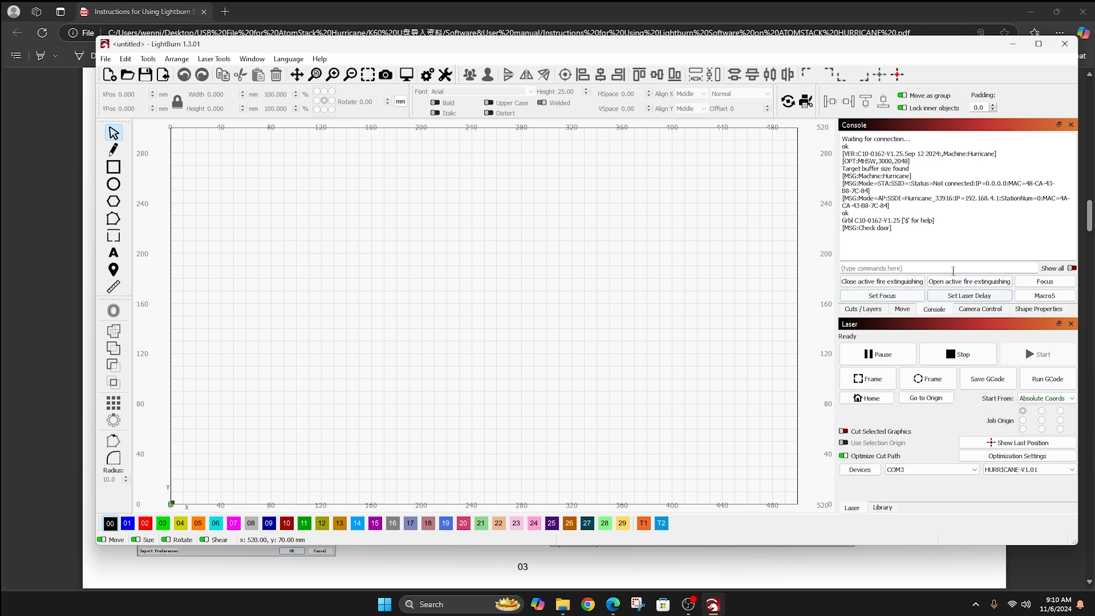
{"action": "left_click", "coordinate": [975, 471]}
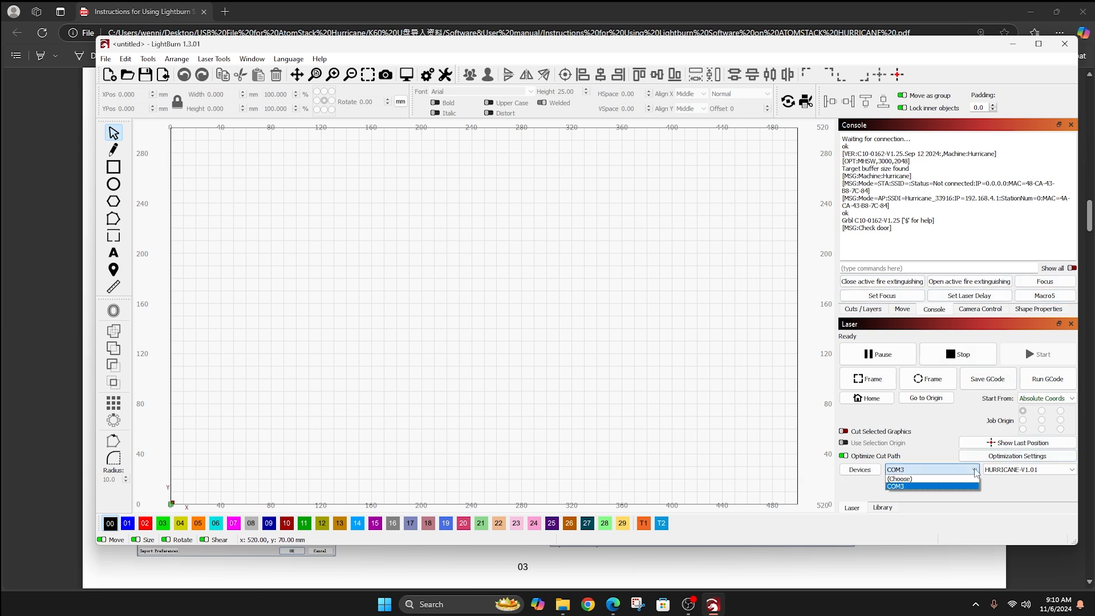
{"action": "left_click", "coordinate": [926, 484]}
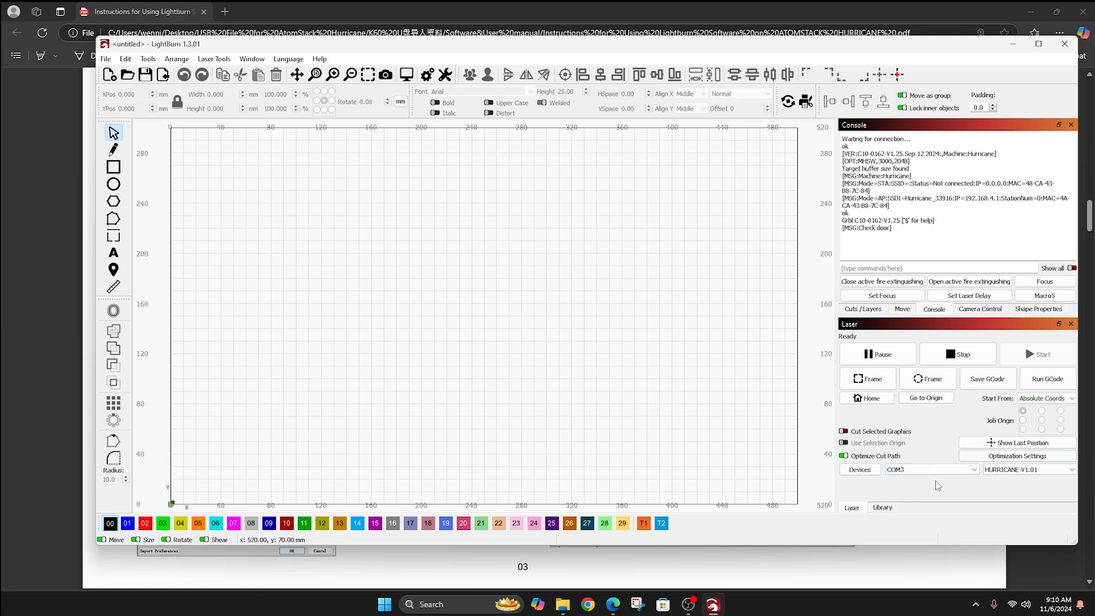
Select HURRICANE-V1.01 as the laser device
{"action": "left_click", "coordinate": [1047, 471]}
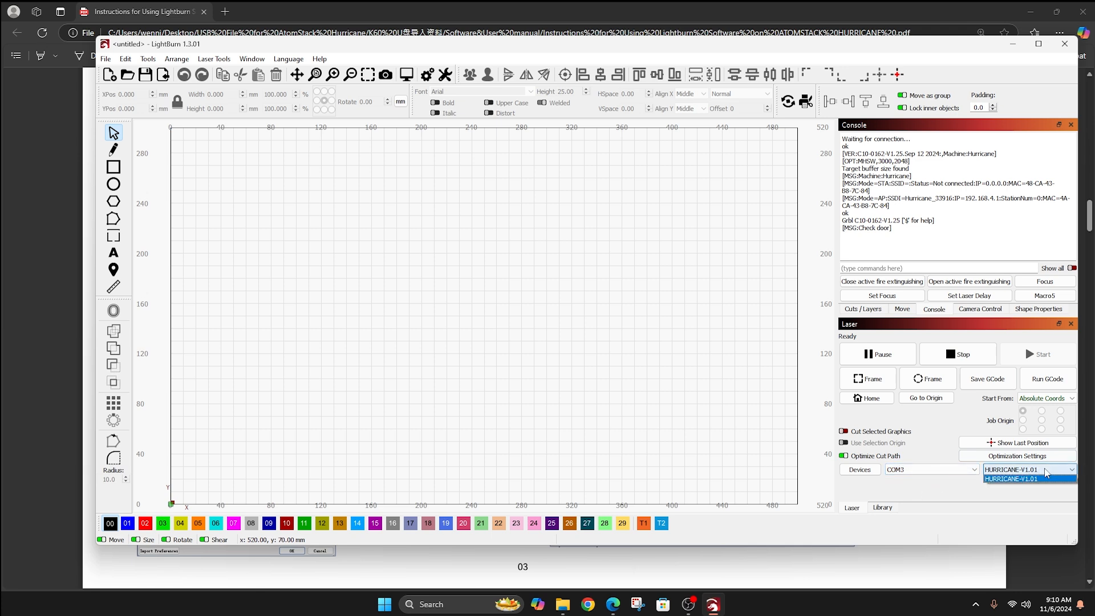
{"action": "left_click", "coordinate": [1011, 479]}
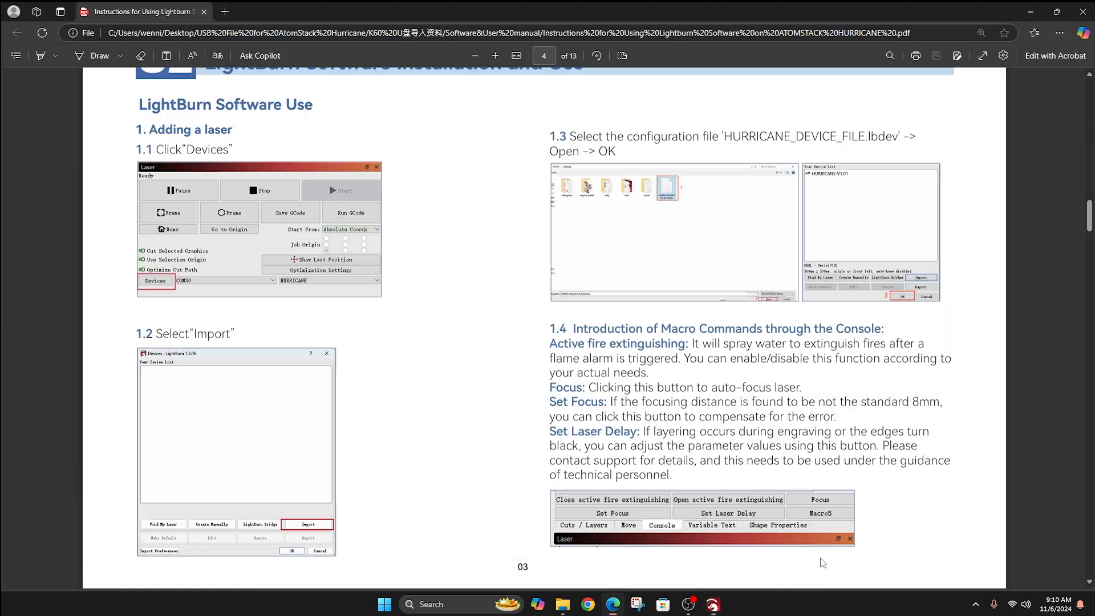
Read the PDF manual's sections on connecting LightBurn to the machine, importing an image and adjusting it
{"action": "left_click", "coordinate": [822, 560]}
{"action": "scroll", "coordinate": [701, 202], "scroll_direction": "down", "scroll_amount": 5}
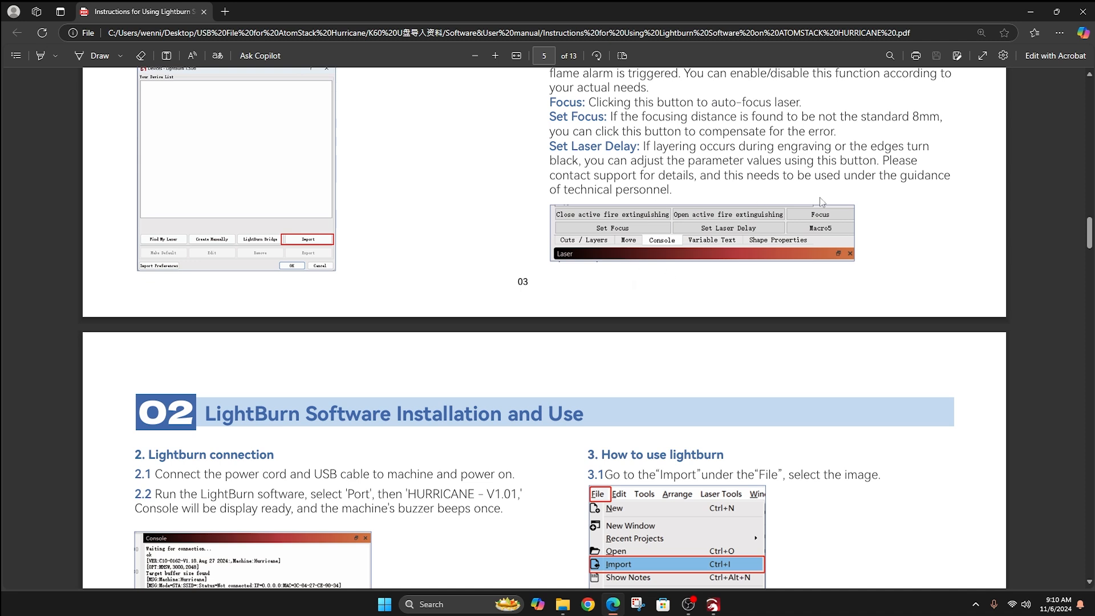
{"action": "scroll", "coordinate": [857, 218], "scroll_direction": "down", "scroll_amount": 7}
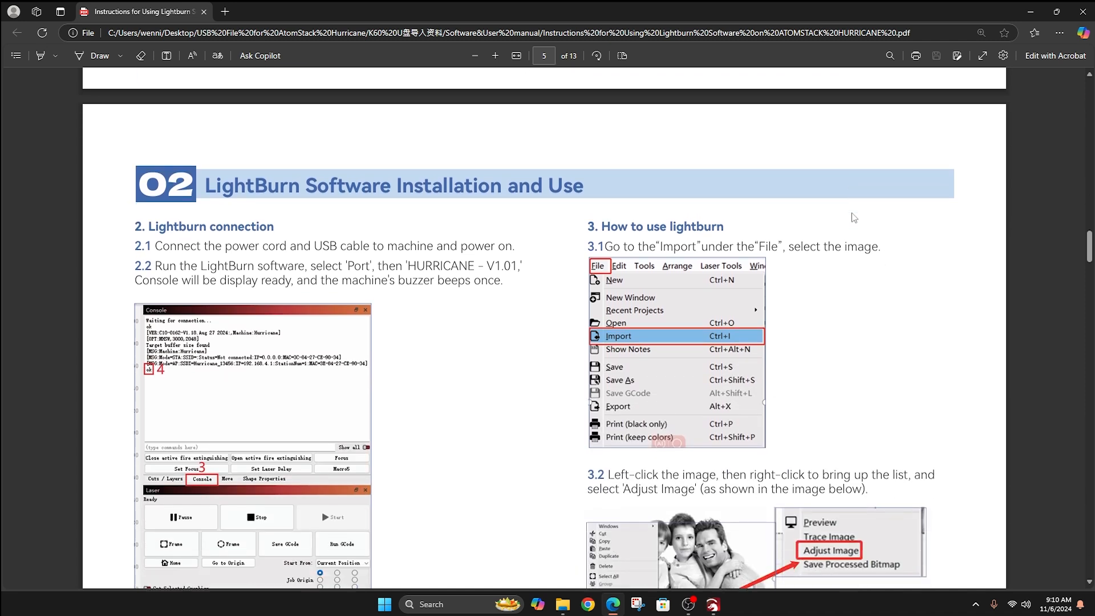
{"action": "scroll", "coordinate": [484, 268], "scroll_direction": "up", "scroll_amount": 1}
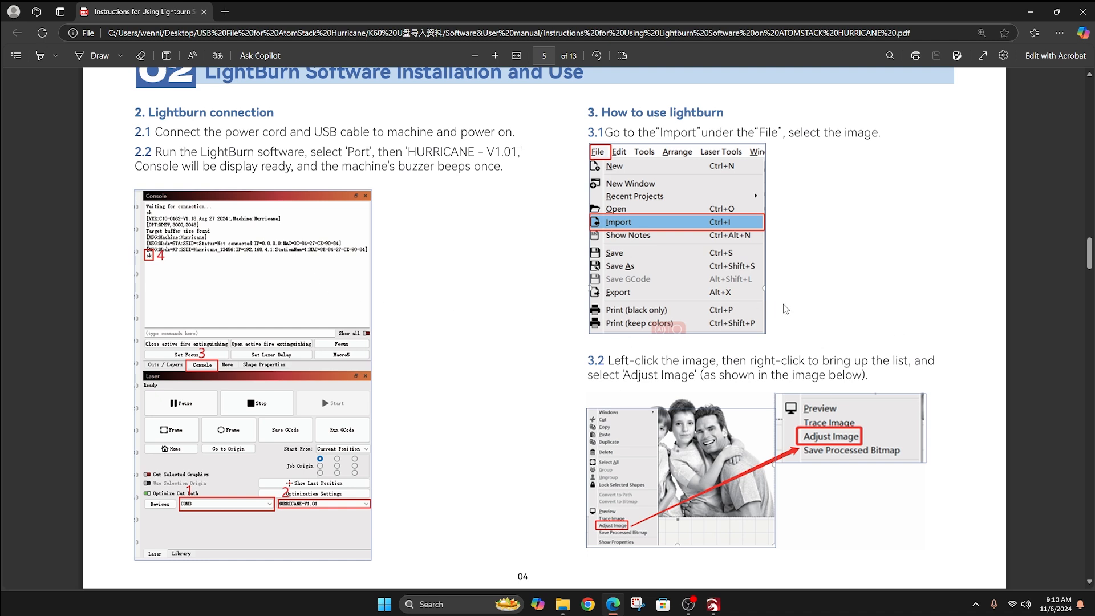
{"action": "scroll", "coordinate": [786, 308], "scroll_direction": "down", "scroll_amount": 1}
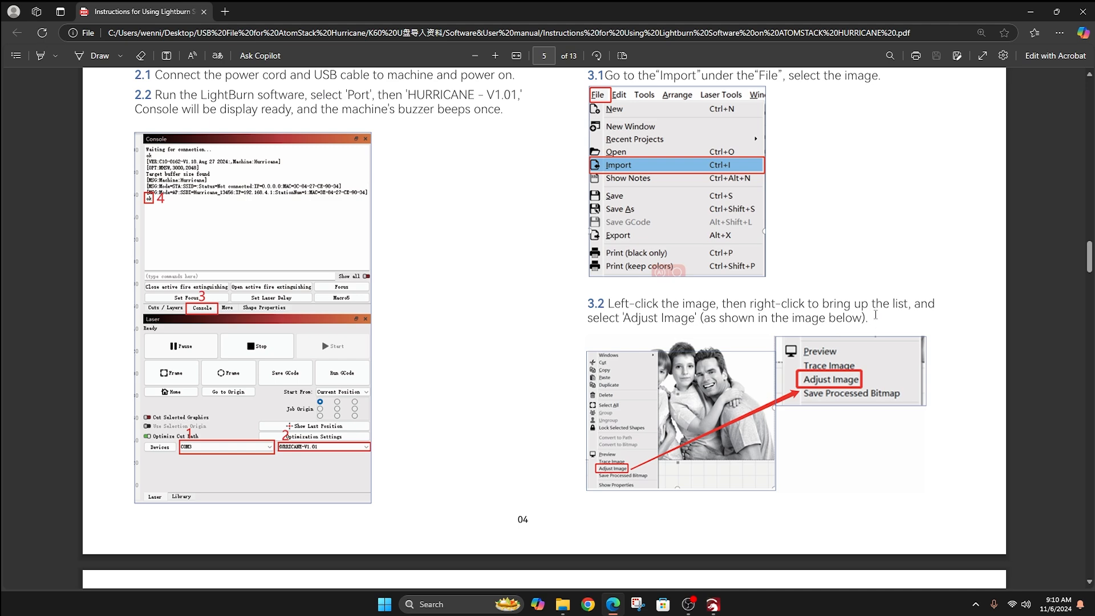
{"action": "scroll", "coordinate": [876, 315], "scroll_direction": "down", "scroll_amount": 3}
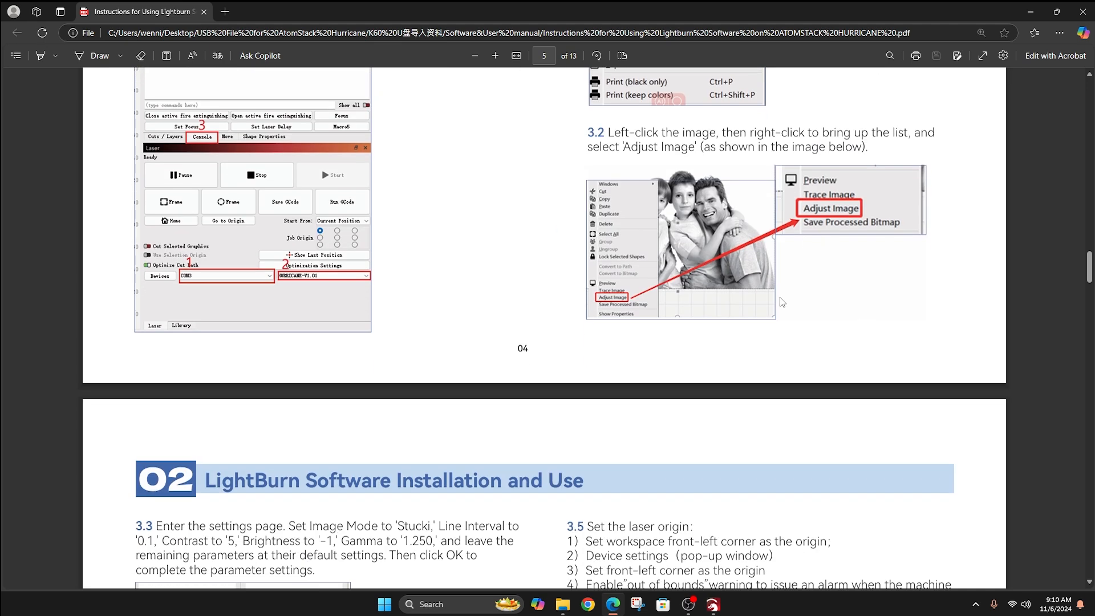
Review the manual's instructions on image settings, speed and power, laser origin, image size, framing and starting the engraving
{"action": "scroll", "coordinate": [782, 297], "scroll_direction": "down", "scroll_amount": 1}
{"action": "scroll", "coordinate": [764, 228], "scroll_direction": "down", "scroll_amount": 5}
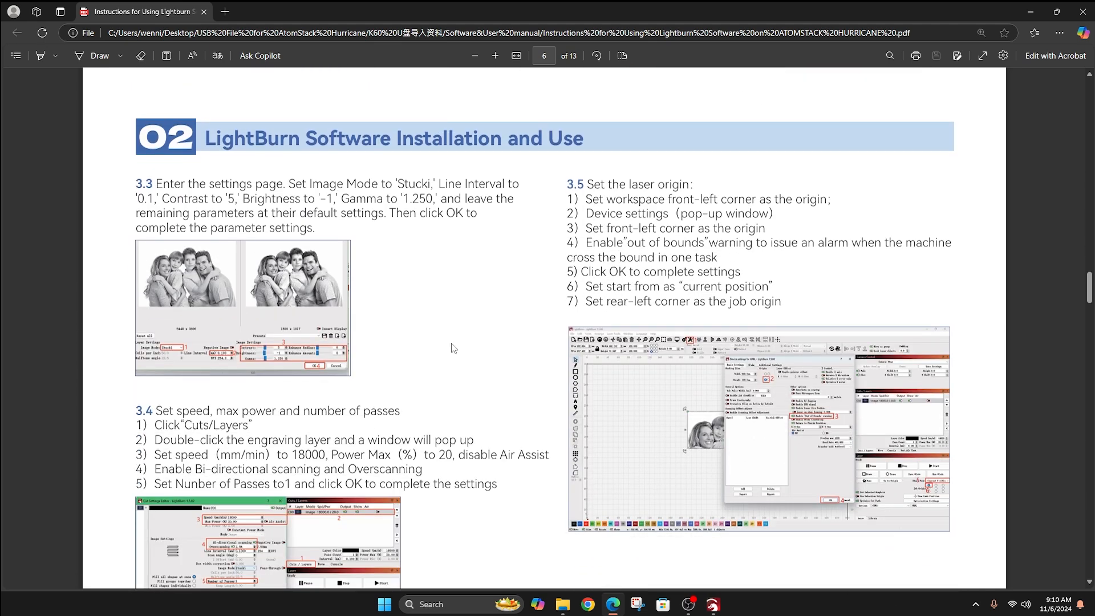
{"action": "scroll", "coordinate": [642, 362], "scroll_direction": "down", "scroll_amount": 2}
{"action": "scroll", "coordinate": [719, 372], "scroll_direction": "down", "scroll_amount": 7}
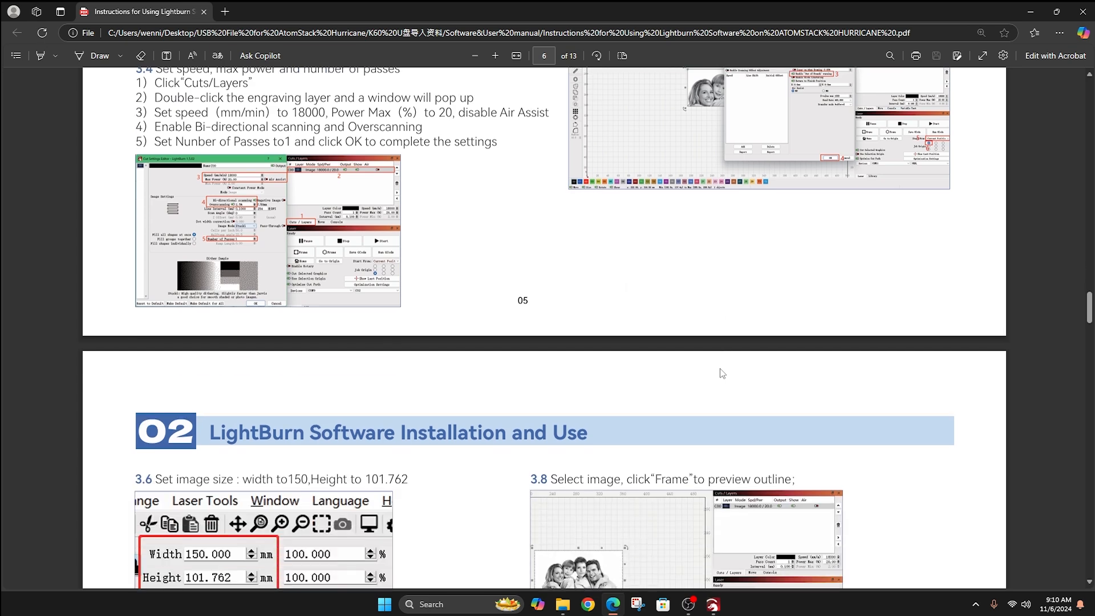
{"action": "scroll", "coordinate": [727, 371], "scroll_direction": "down", "scroll_amount": 2}
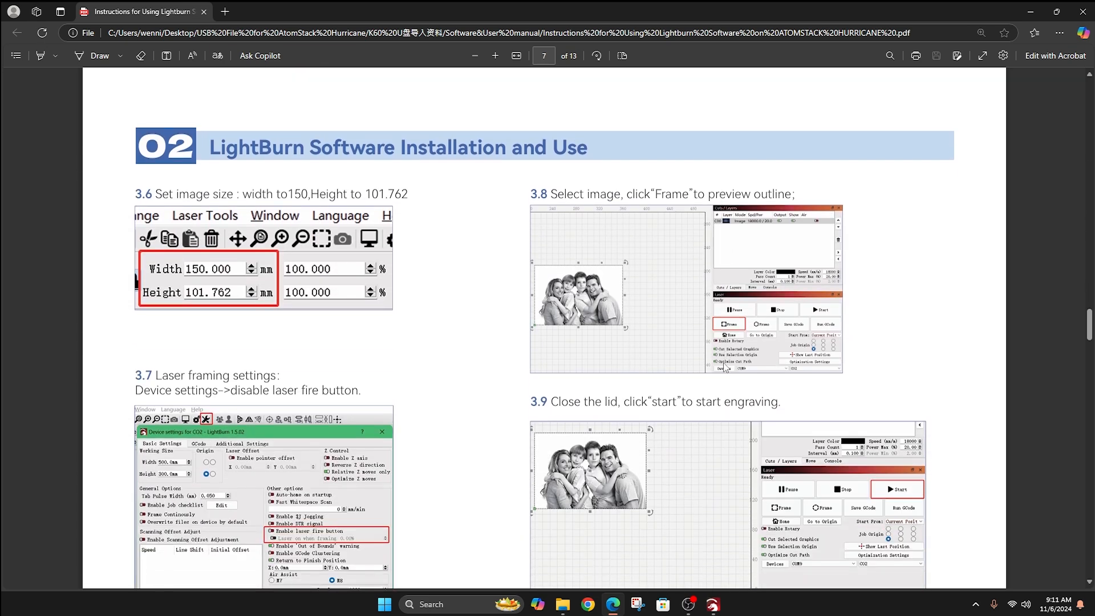
{"action": "scroll", "coordinate": [669, 352], "scroll_direction": "down", "scroll_amount": 2}
{"action": "scroll", "coordinate": [669, 352], "scroll_direction": "down", "scroll_amount": 6}
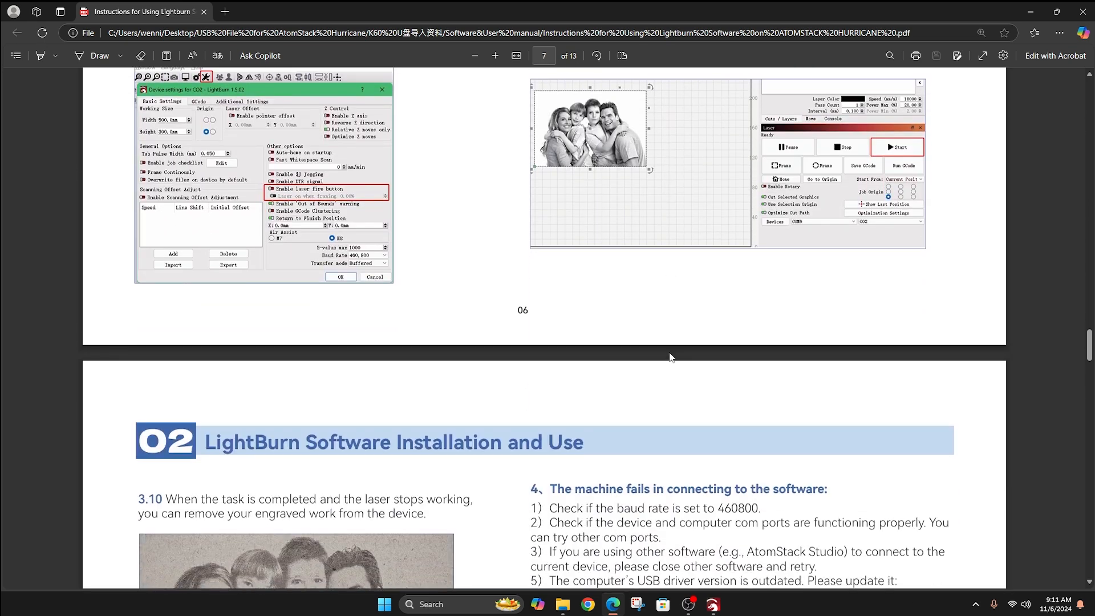
Read the manual's connection troubleshooting list and the start of its camera lens calibration chapter
{"action": "scroll", "coordinate": [670, 354], "scroll_direction": "down", "scroll_amount": 3}
{"action": "scroll", "coordinate": [674, 349], "scroll_direction": "down", "scroll_amount": 2}
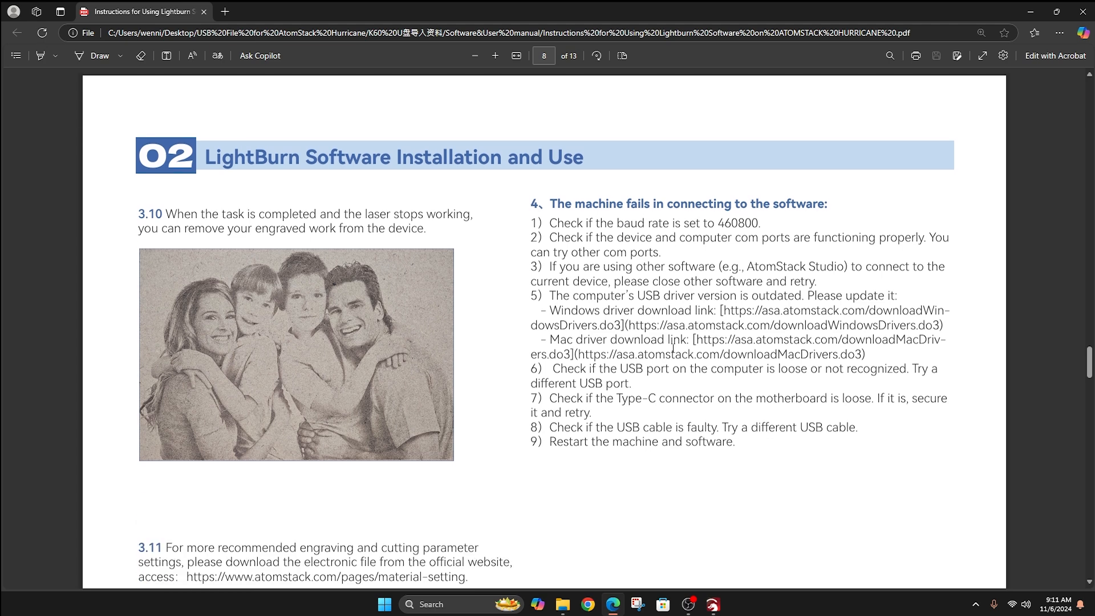
{"action": "scroll", "coordinate": [673, 349], "scroll_direction": "down", "scroll_amount": 3}
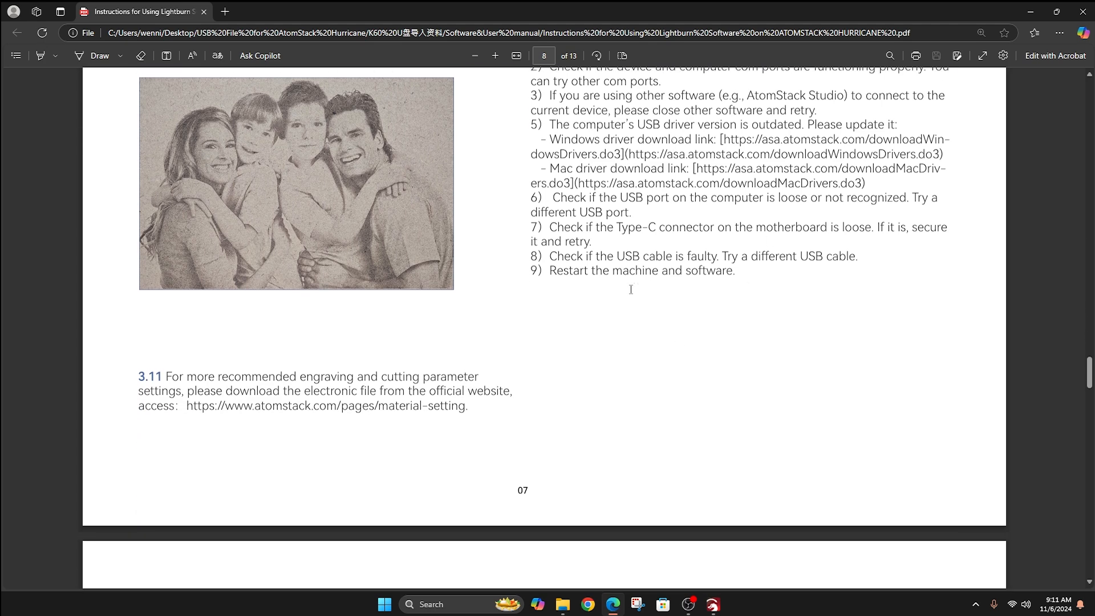
{"action": "scroll", "coordinate": [673, 285], "scroll_direction": "down", "scroll_amount": 3}
{"action": "scroll", "coordinate": [688, 287], "scroll_direction": "down", "scroll_amount": 6}
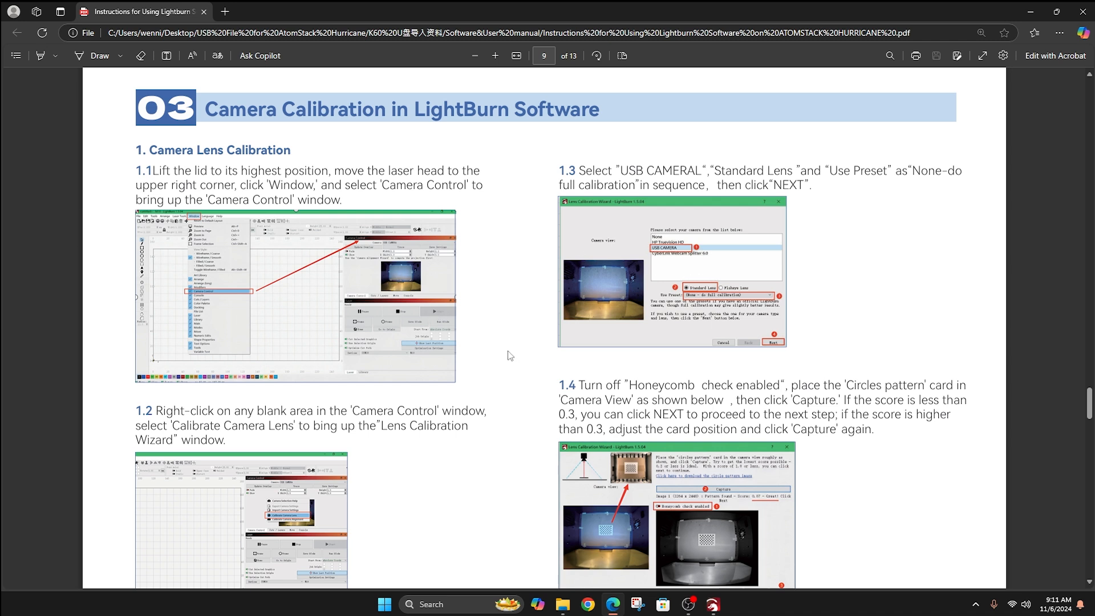
Switch to LightBurn and check the display and unit settings, keeping mm/min as the unit
{"action": "left_click", "coordinate": [713, 605]}
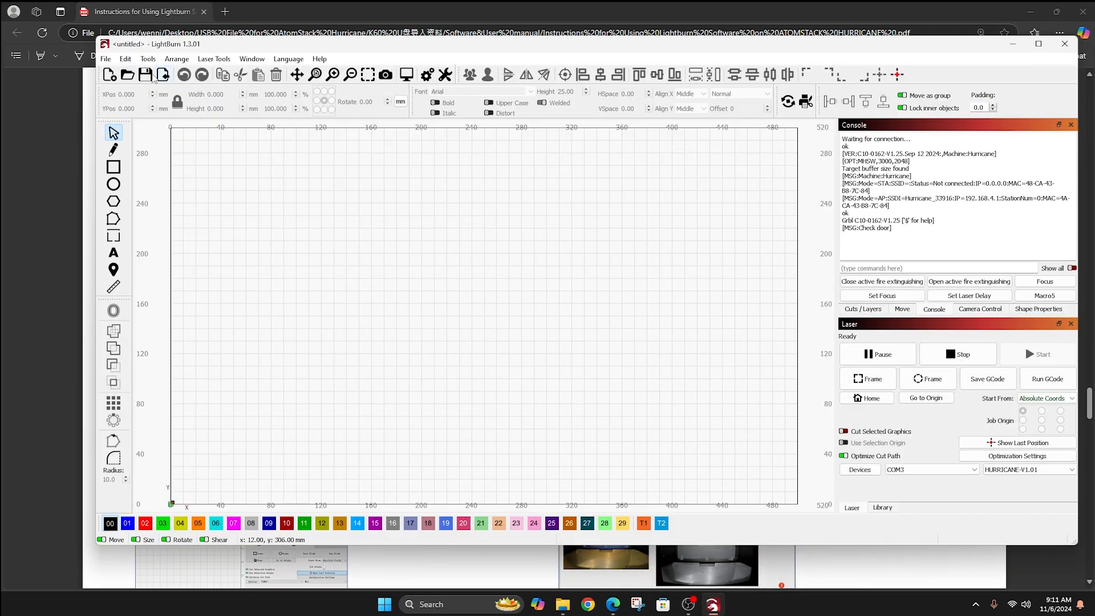
{"action": "left_click", "coordinate": [130, 59]}
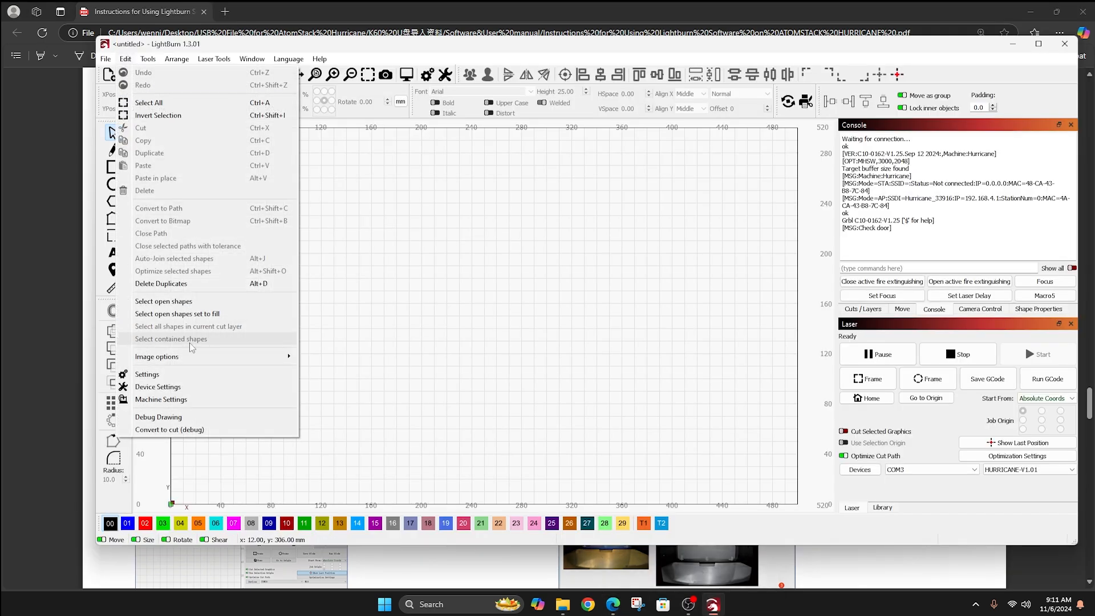
{"action": "left_click", "coordinate": [192, 374]}
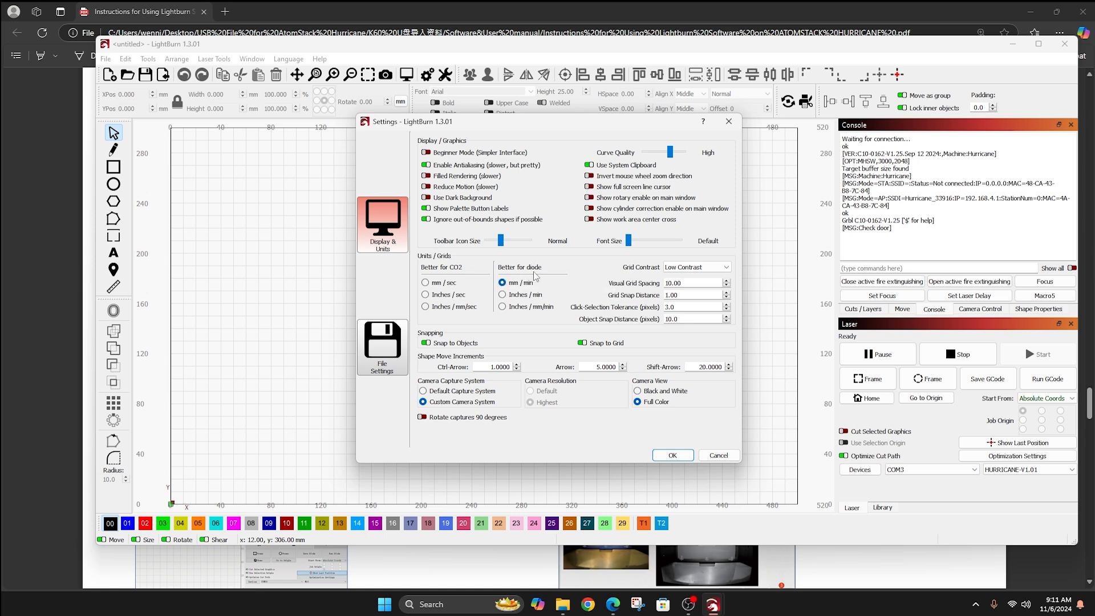
{"action": "left_click", "coordinate": [672, 456]}
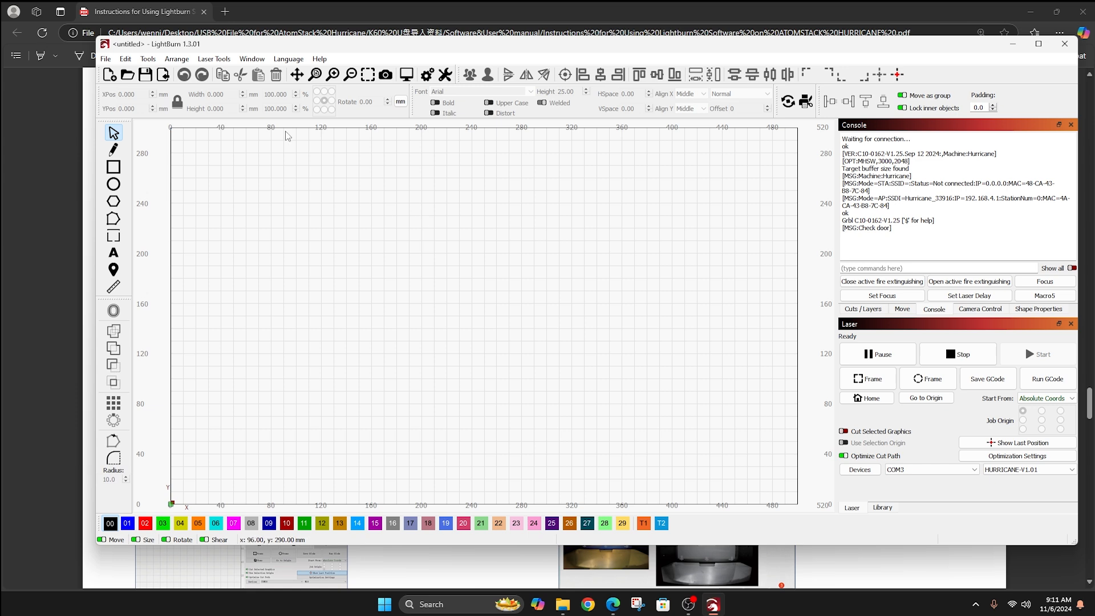
Start camera lens calibration with Usb Camera, Standard Lens and full calibration, go on to the capture page, and close the wizard
{"action": "left_click", "coordinate": [222, 60]}
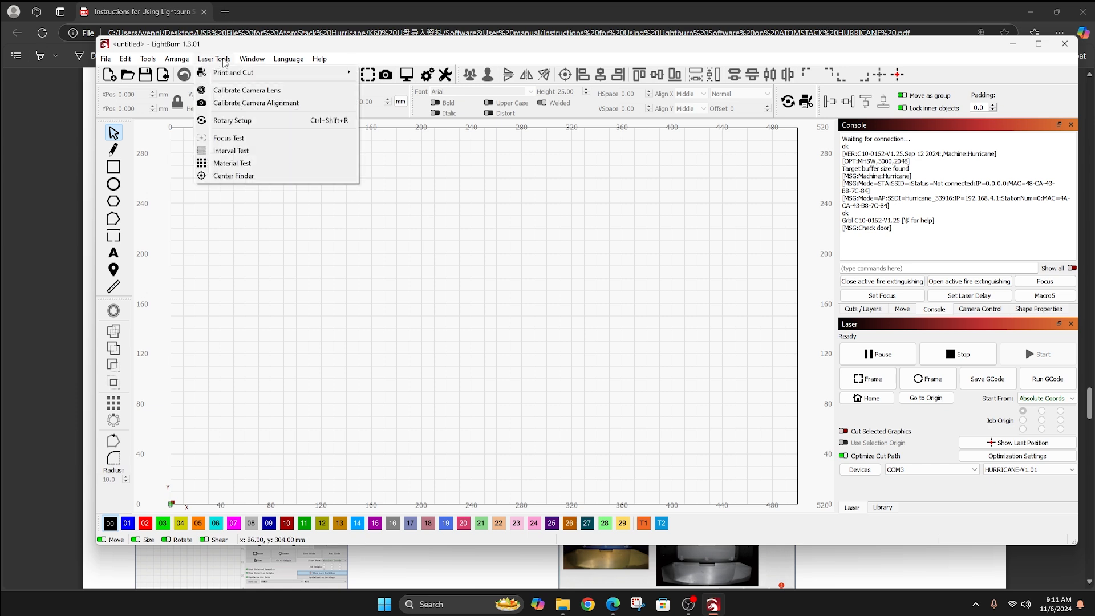
{"action": "left_click", "coordinate": [232, 91]}
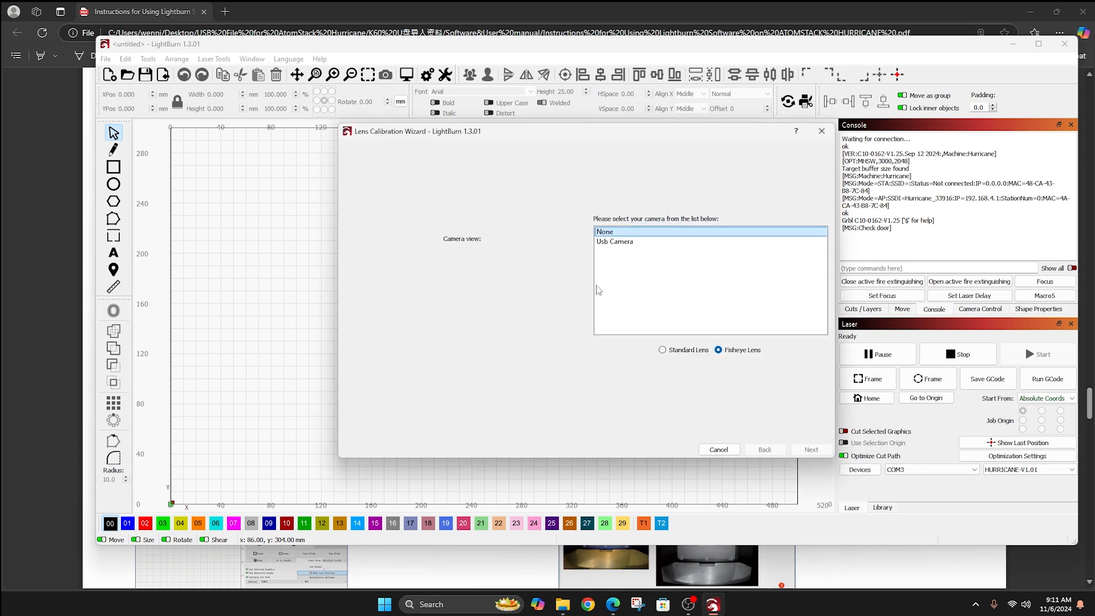
{"action": "left_click", "coordinate": [628, 242]}
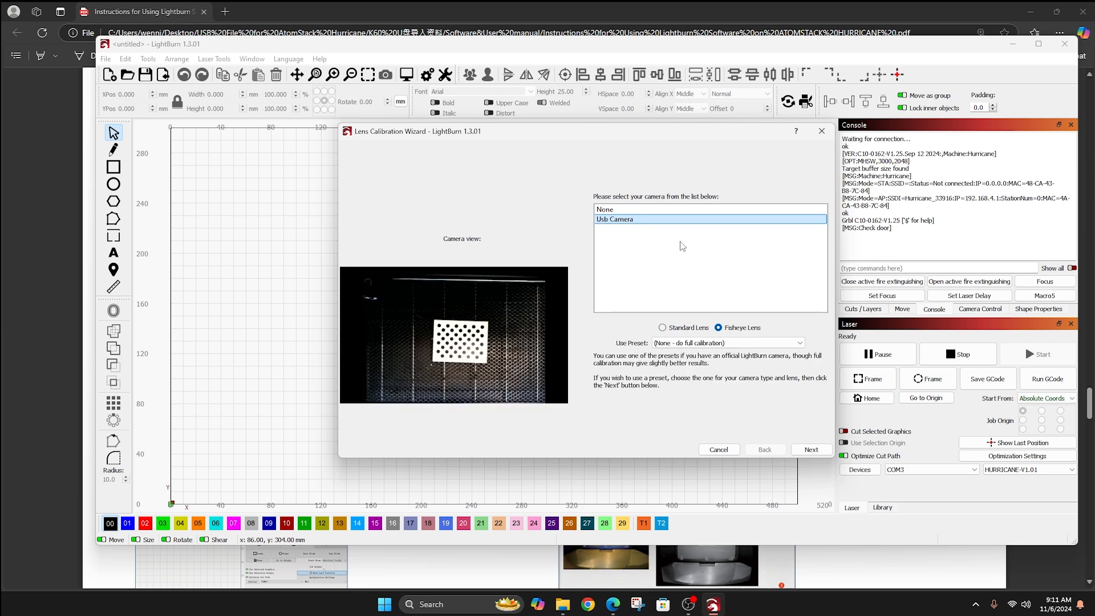
{"action": "left_click", "coordinate": [663, 327]}
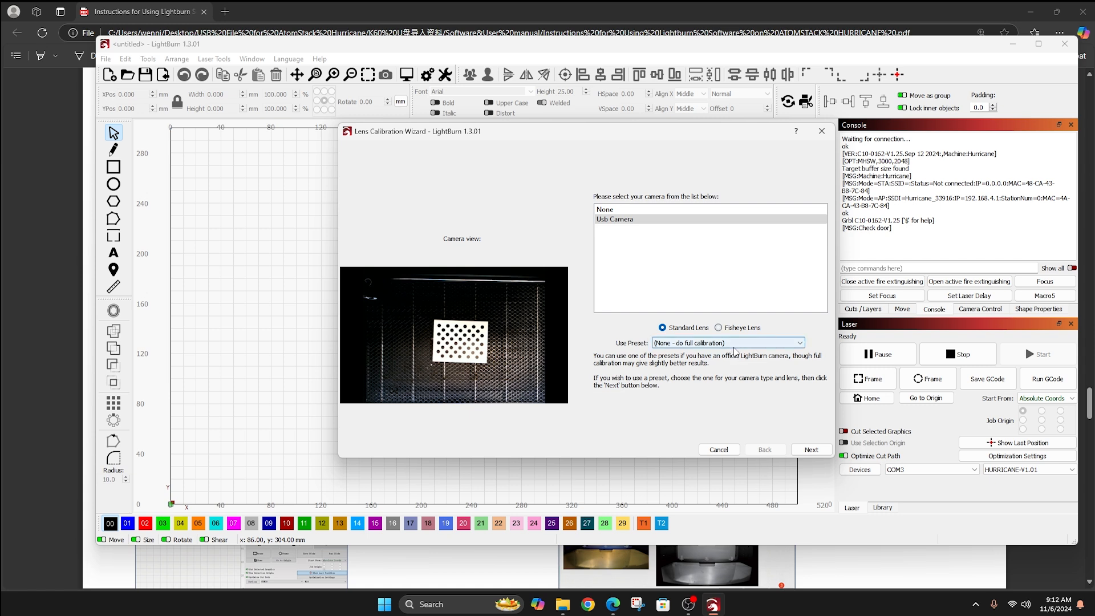
{"action": "left_click", "coordinate": [811, 449]}
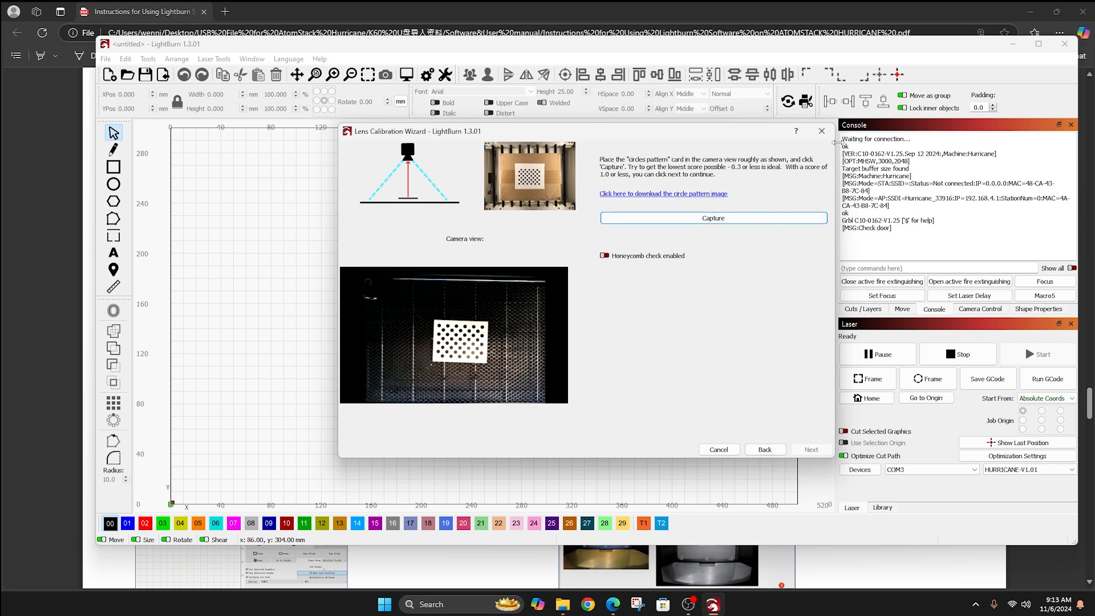
{"action": "left_click", "coordinate": [822, 131]}
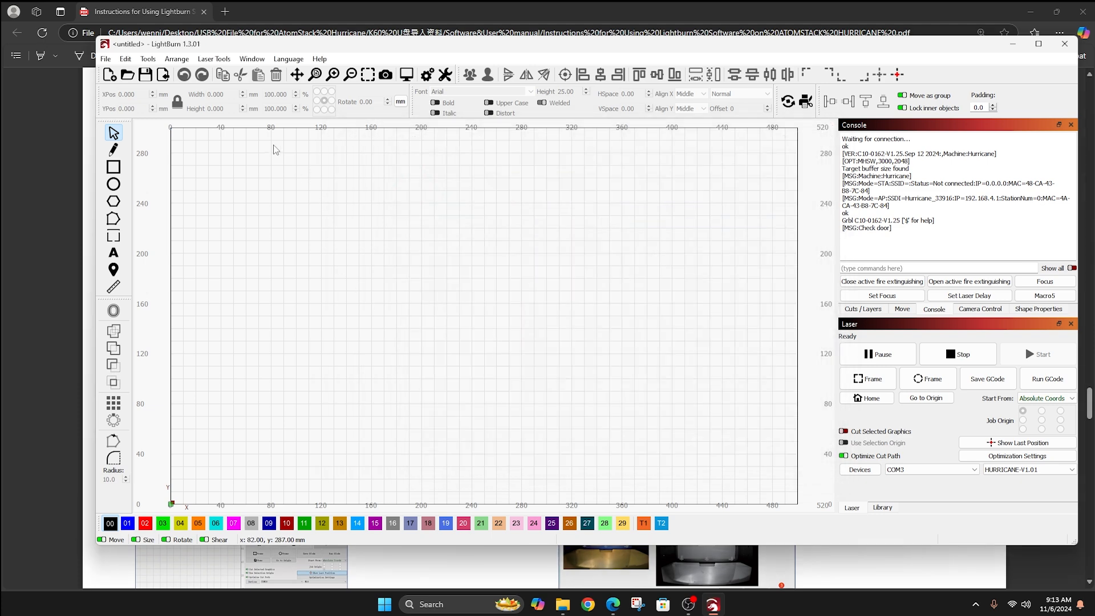
Start camera alignment for a camera fixed over the work area, select Usb Camera, and continue to the pattern's engraving parameters
{"action": "left_click", "coordinate": [214, 59]}
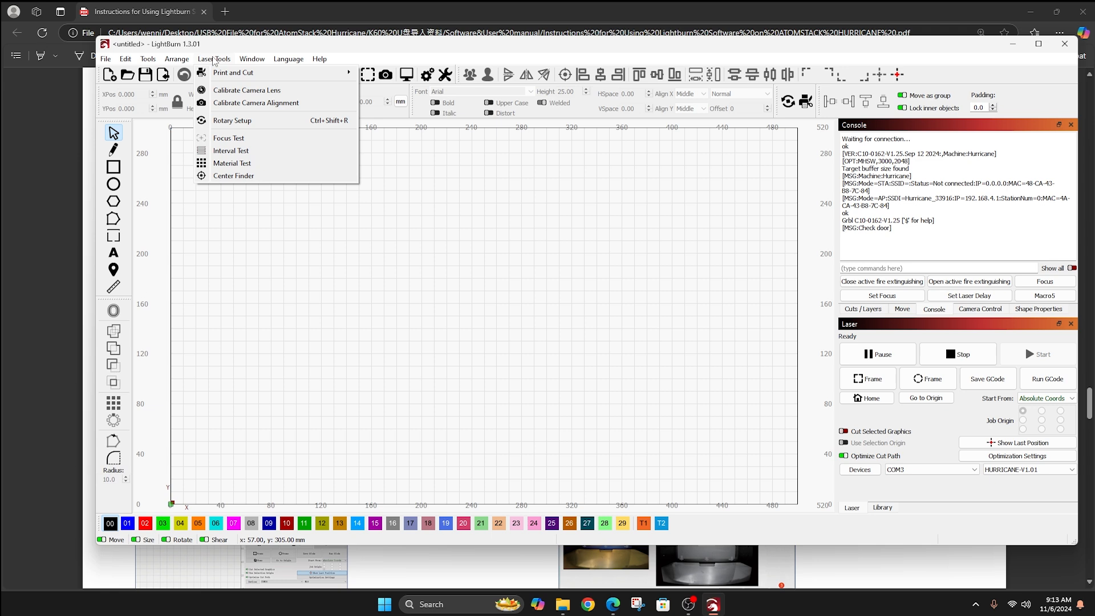
{"action": "left_click", "coordinate": [226, 104]}
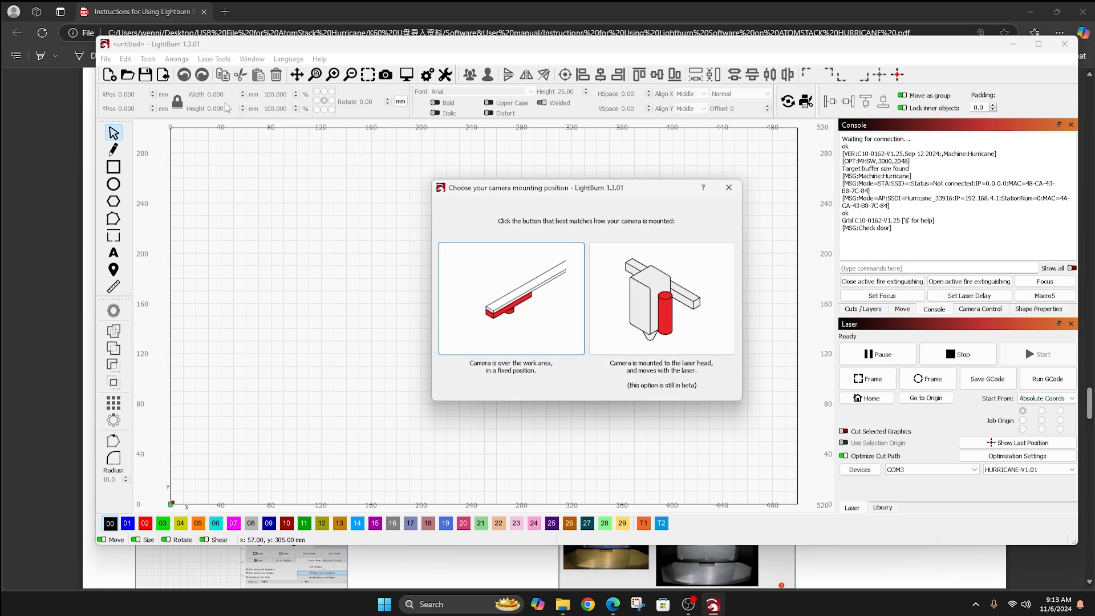
{"action": "left_click", "coordinate": [504, 319]}
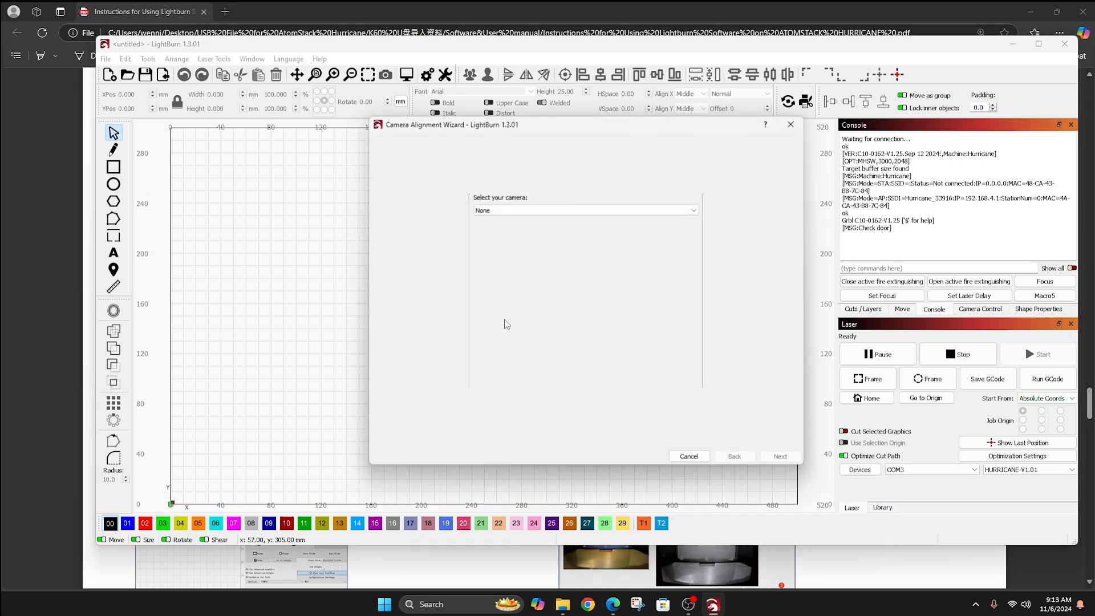
{"action": "left_click", "coordinate": [592, 211]}
{"action": "left_click", "coordinate": [586, 226]}
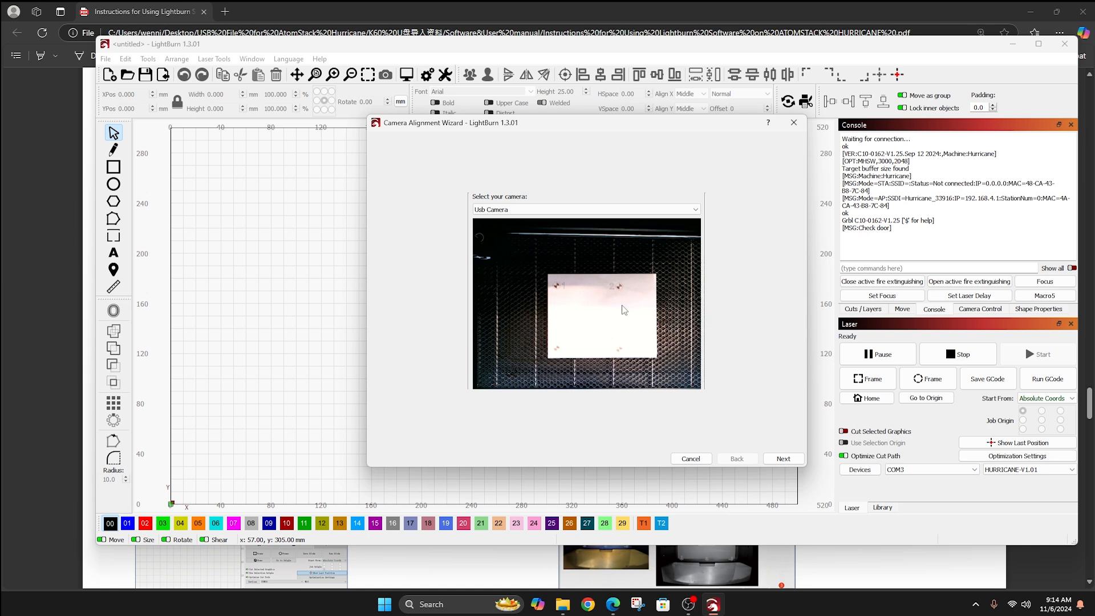
{"action": "left_click", "coordinate": [781, 459]}
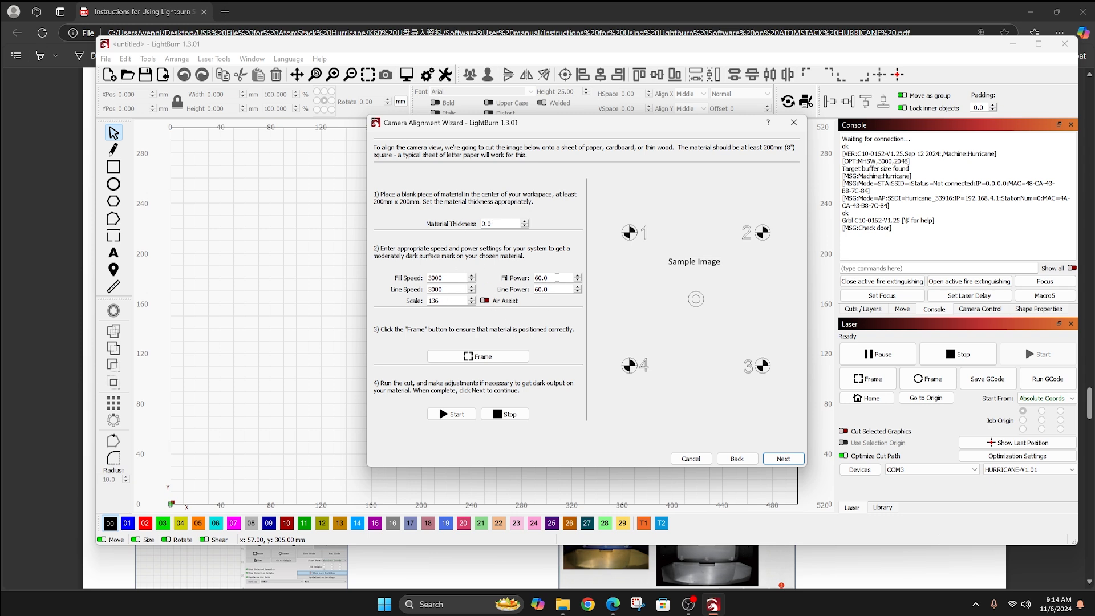
Adjust the fill power, line power, fill speed and line speed for engraving the camera alignment pattern
{"action": "left_click_drag", "start_coordinate": [556, 278], "coordinate": [529, 278]}
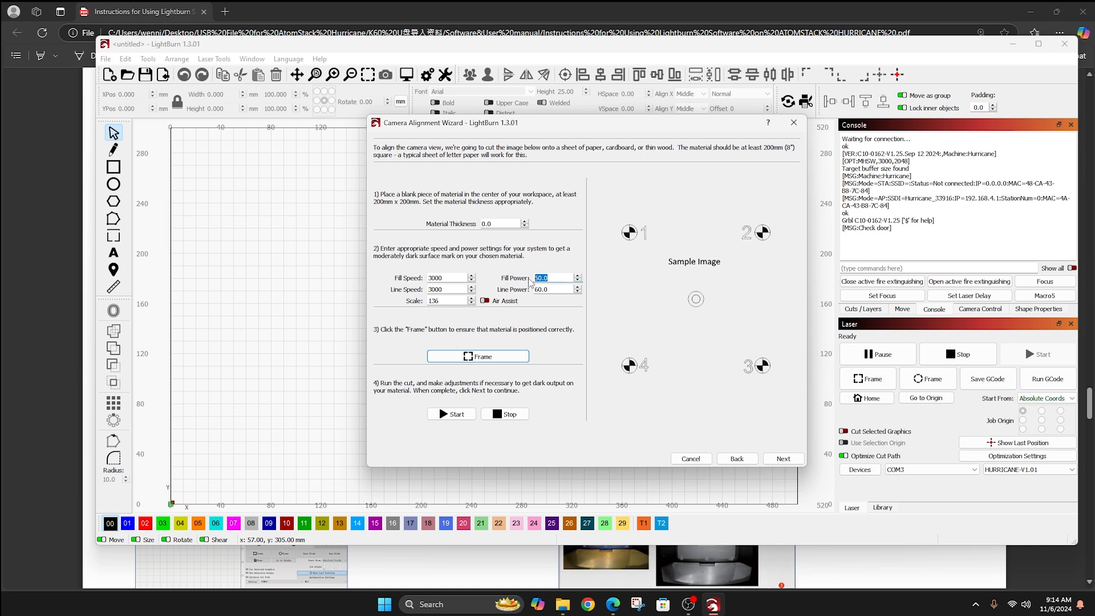
{"action": "type", "text": "5"}
{"action": "left_click", "coordinate": [544, 289]}
{"action": "left_click_drag", "start_coordinate": [546, 289], "coordinate": [537, 289]}
{"action": "type", "text": "5"}
{"action": "double_click", "coordinate": [454, 278]}
{"action": "type", "text": "6"}
{"action": "left_click_drag", "start_coordinate": [456, 288], "coordinate": [412, 291]}
{"action": "type", "text": "60"}
Switch to the PDF manual and look up the recommended engraving parameters and scale for camera alignment
{"action": "left_click", "coordinate": [454, 558]}
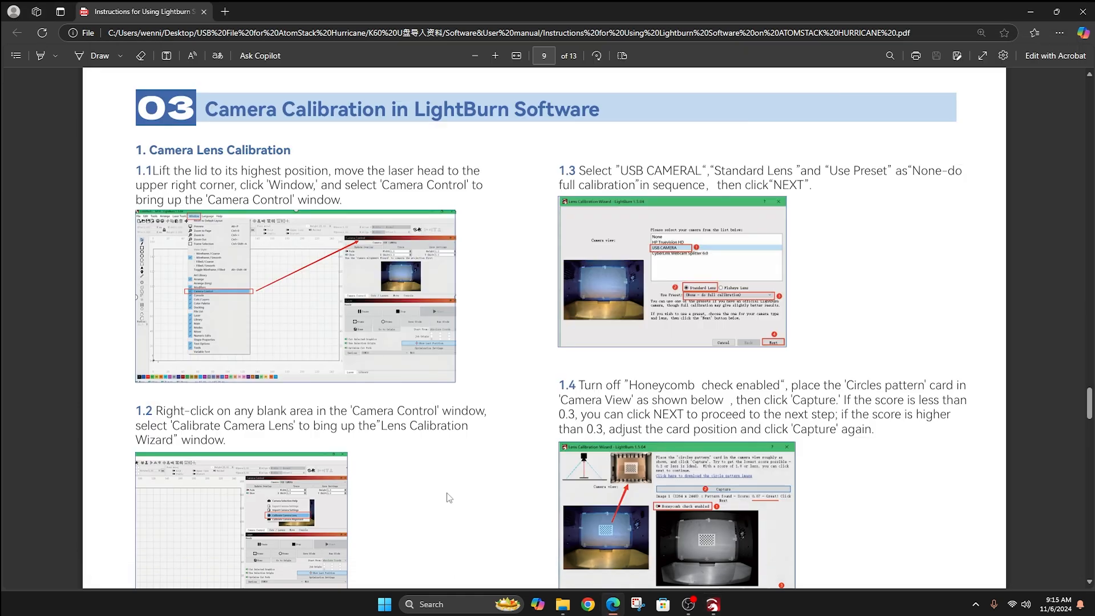
{"action": "scroll", "coordinate": [482, 472], "scroll_direction": "down", "scroll_amount": 3}
{"action": "scroll", "coordinate": [490, 462], "scroll_direction": "down", "scroll_amount": 3}
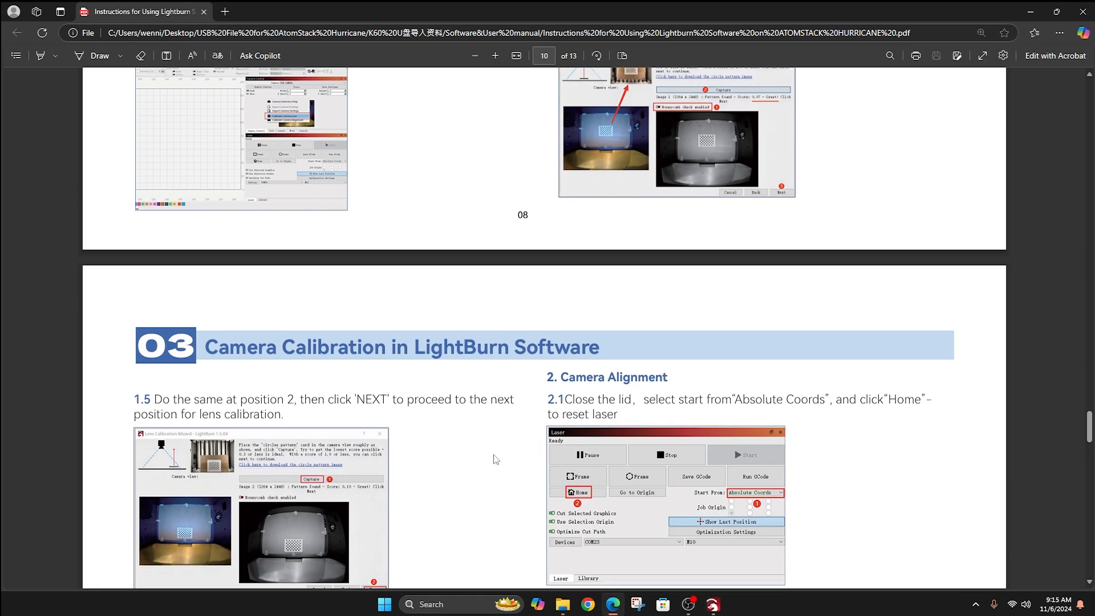
{"action": "scroll", "coordinate": [496, 459], "scroll_direction": "down", "scroll_amount": 7}
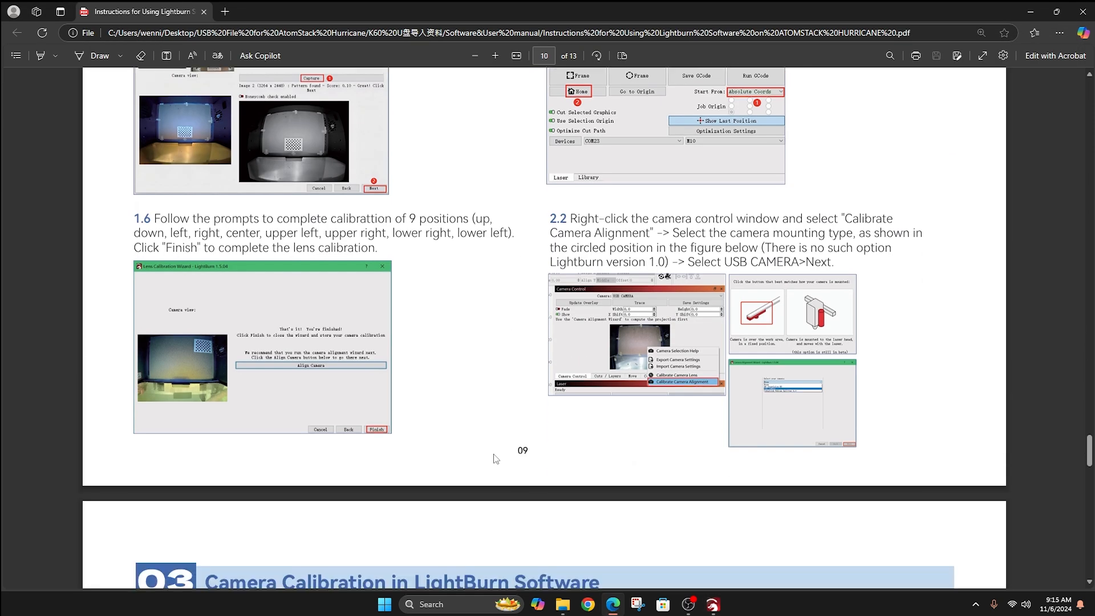
{"action": "scroll", "coordinate": [496, 459], "scroll_direction": "down", "scroll_amount": 4}
{"action": "scroll", "coordinate": [496, 459], "scroll_direction": "down", "scroll_amount": 1}
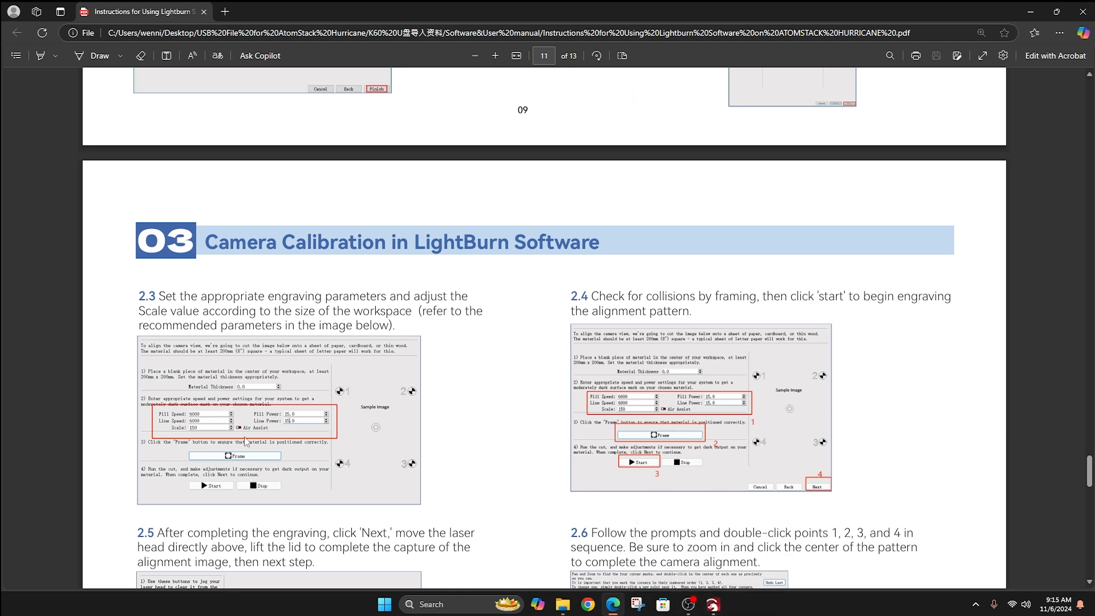
{"action": "mouse_move", "coordinate": [715, 608]}
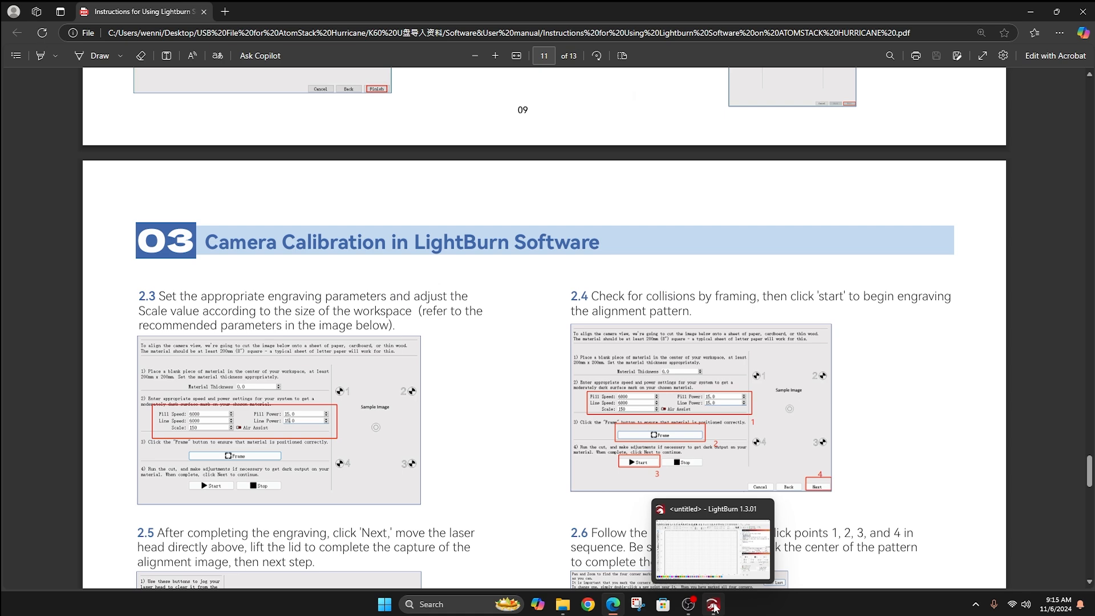
Switch back to LightBurn, lower the scale of the alignment pattern, and close the camera alignment wizard
{"action": "left_click", "coordinate": [714, 606]}
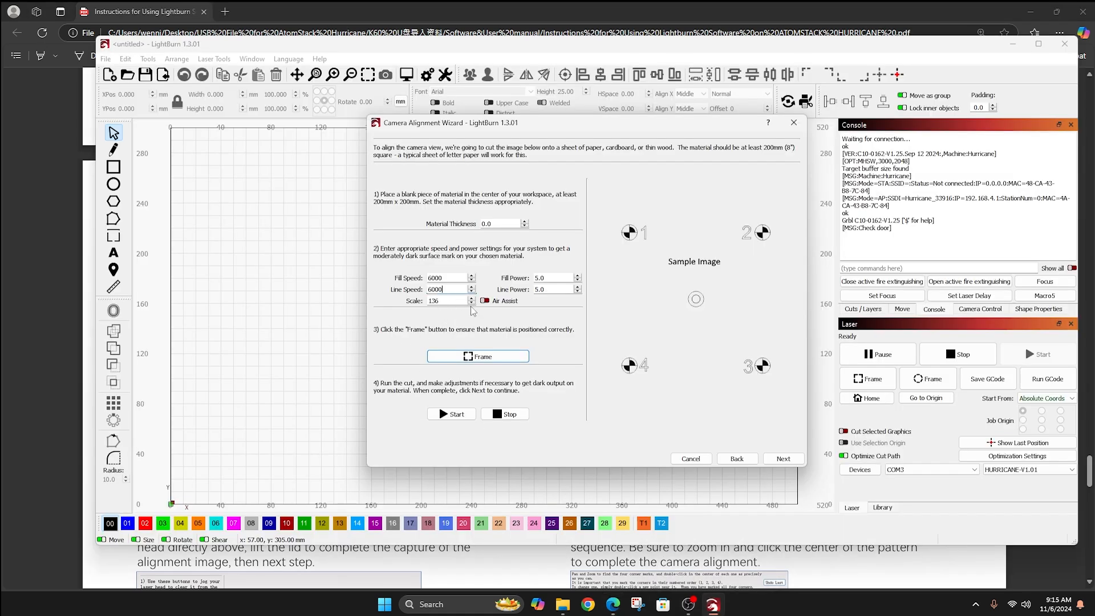
{"action": "left_click", "coordinate": [471, 303]}
{"action": "left_click", "coordinate": [472, 304]}
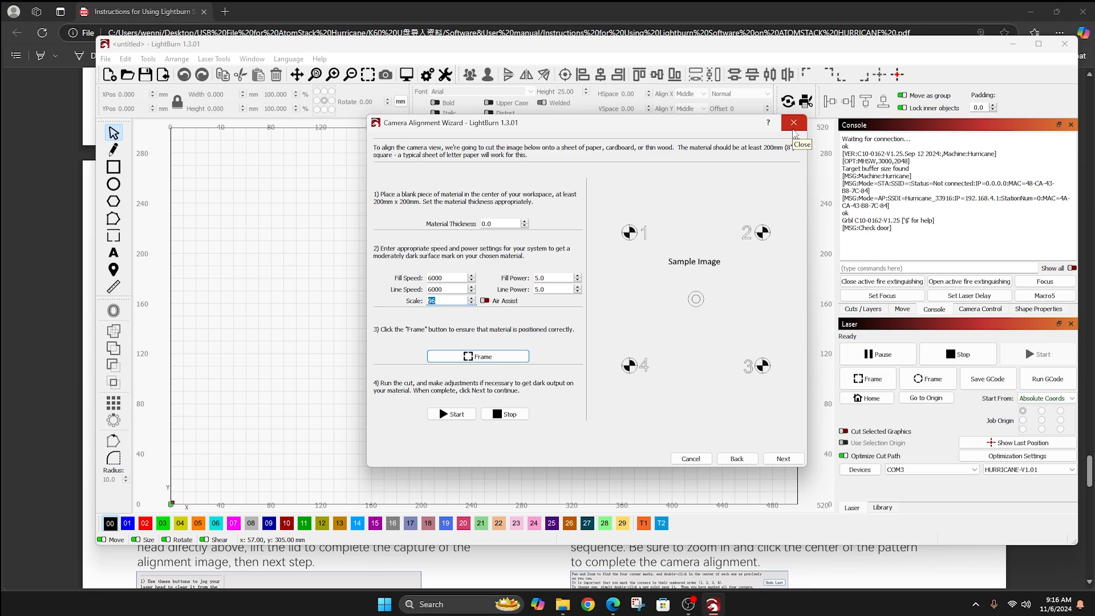
{"action": "left_click", "coordinate": [793, 123]}
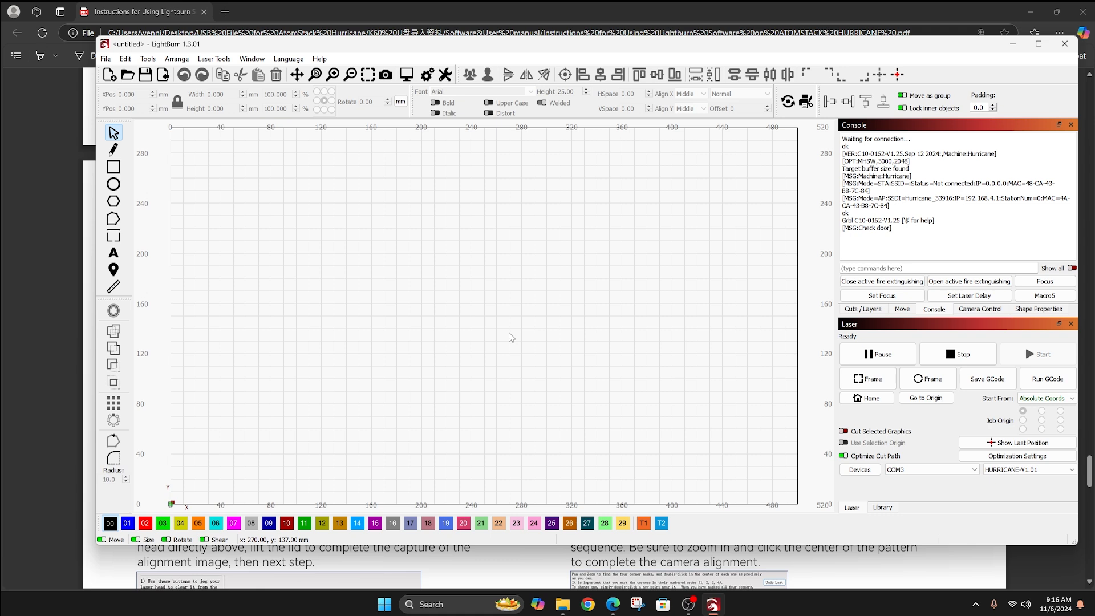
Show the camera controls and update the workspace overlay with the Usb Camera image
{"action": "left_click", "coordinate": [991, 310]}
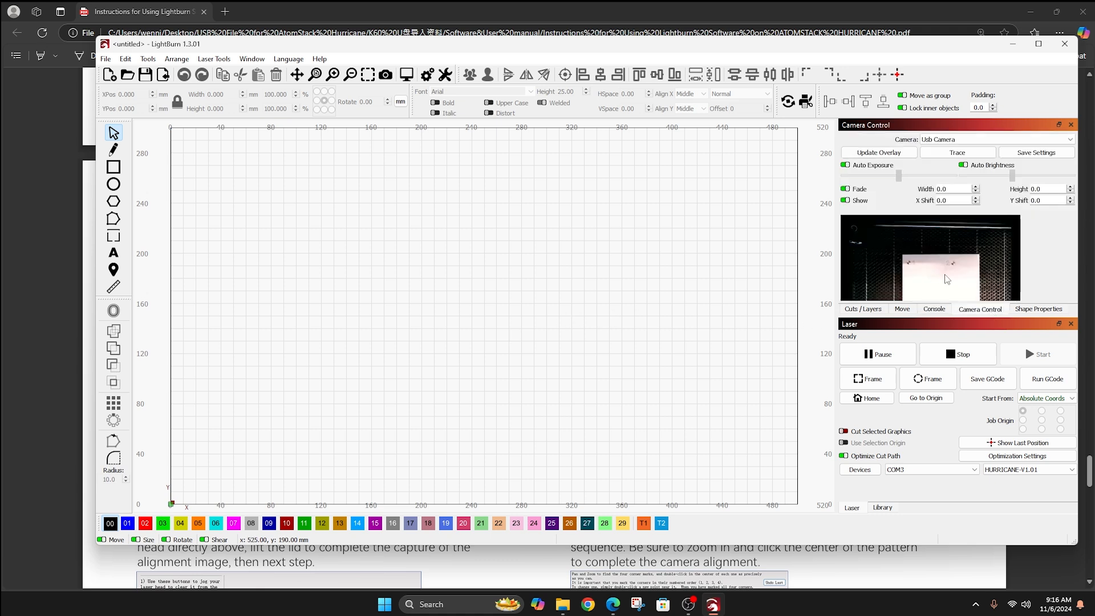
{"action": "left_click", "coordinate": [881, 153]}
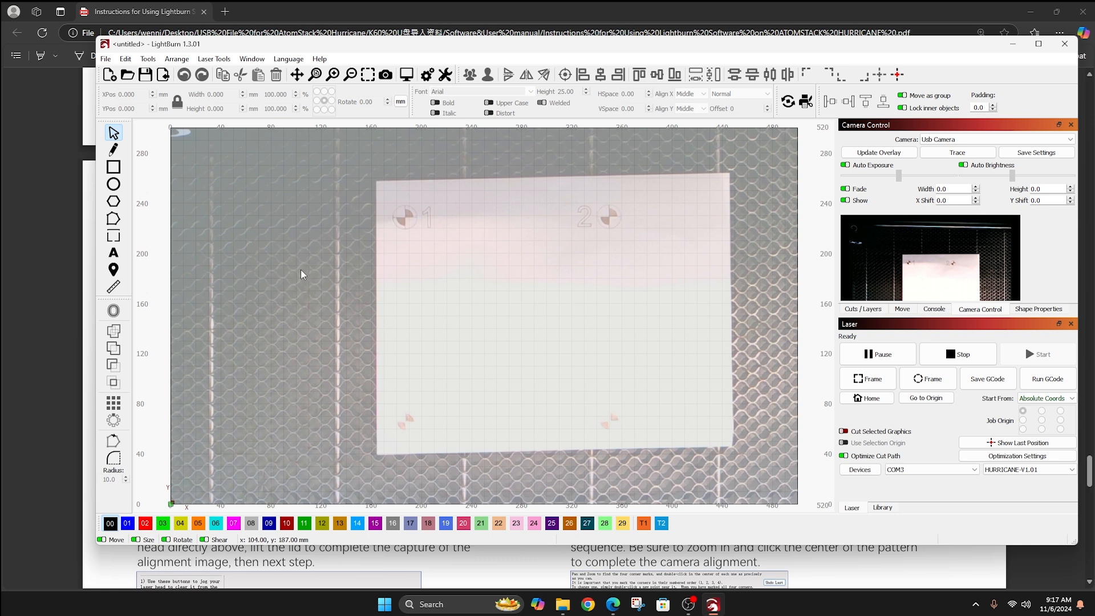
Draw a rectangle about 25 by 30 mm on the sheet below alignment mark 1 and view its layer's mode options
{"action": "left_click", "coordinate": [112, 167]}
{"action": "left_click_drag", "start_coordinate": [429, 247], "coordinate": [460, 284]}
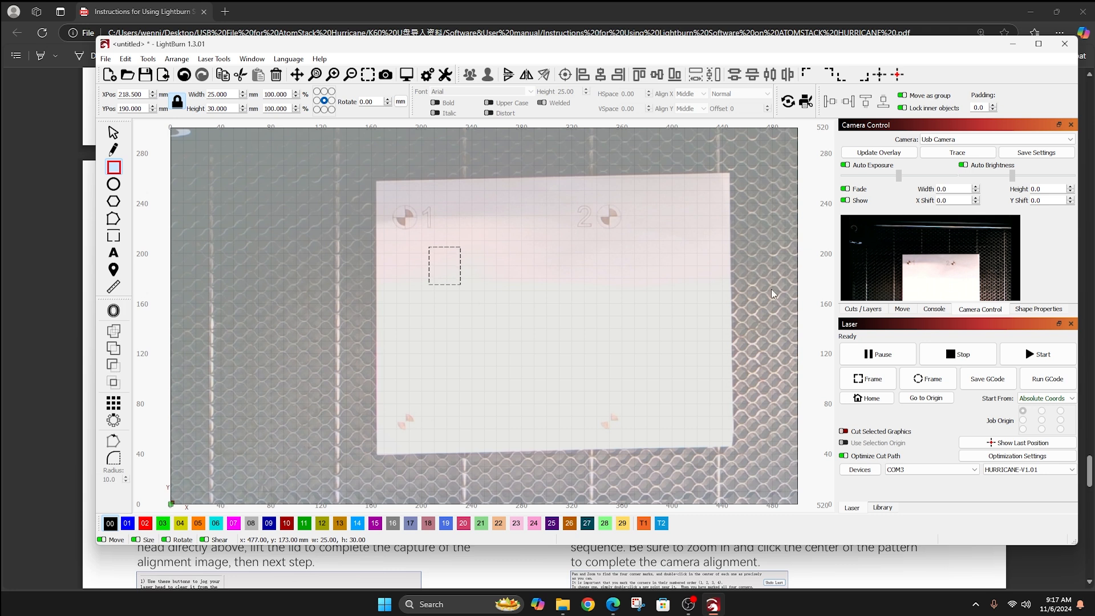
{"action": "left_click", "coordinate": [868, 310]}
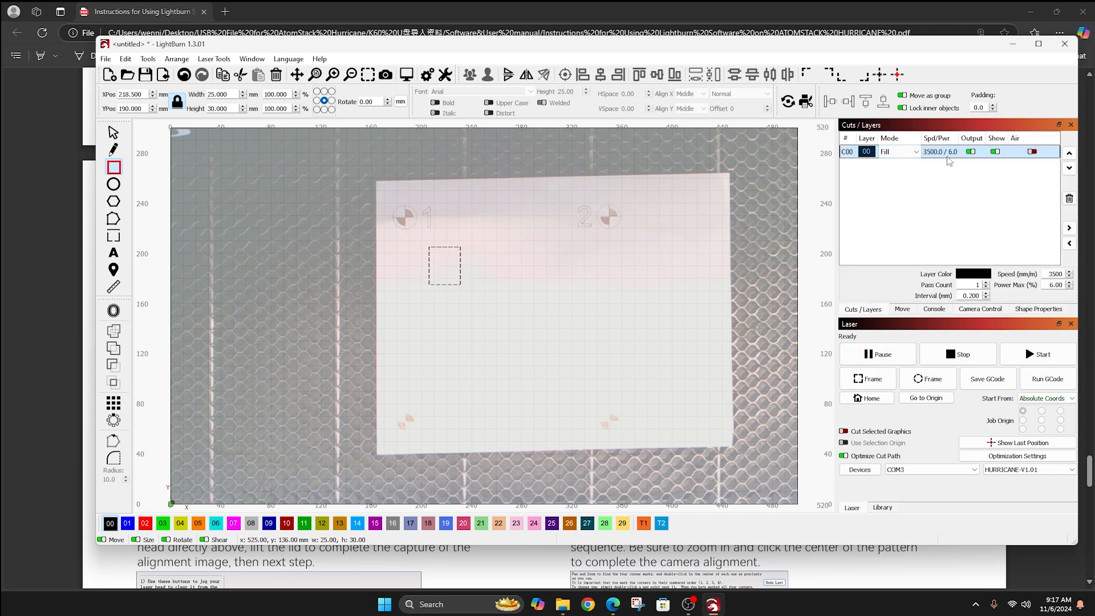
{"action": "left_click", "coordinate": [907, 152]}
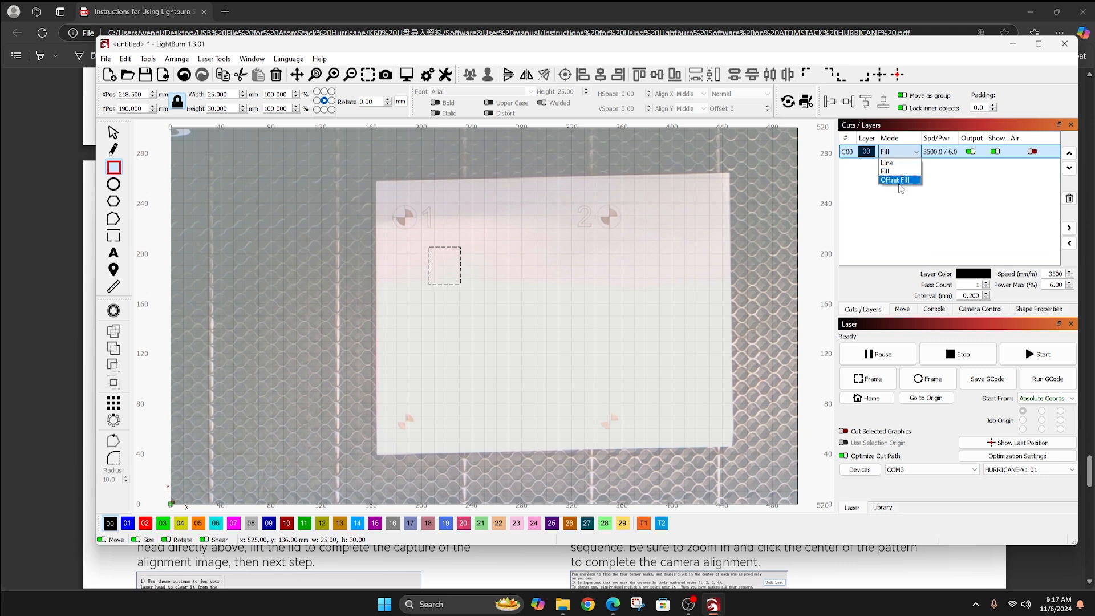
{"action": "left_click", "coordinate": [917, 153]}
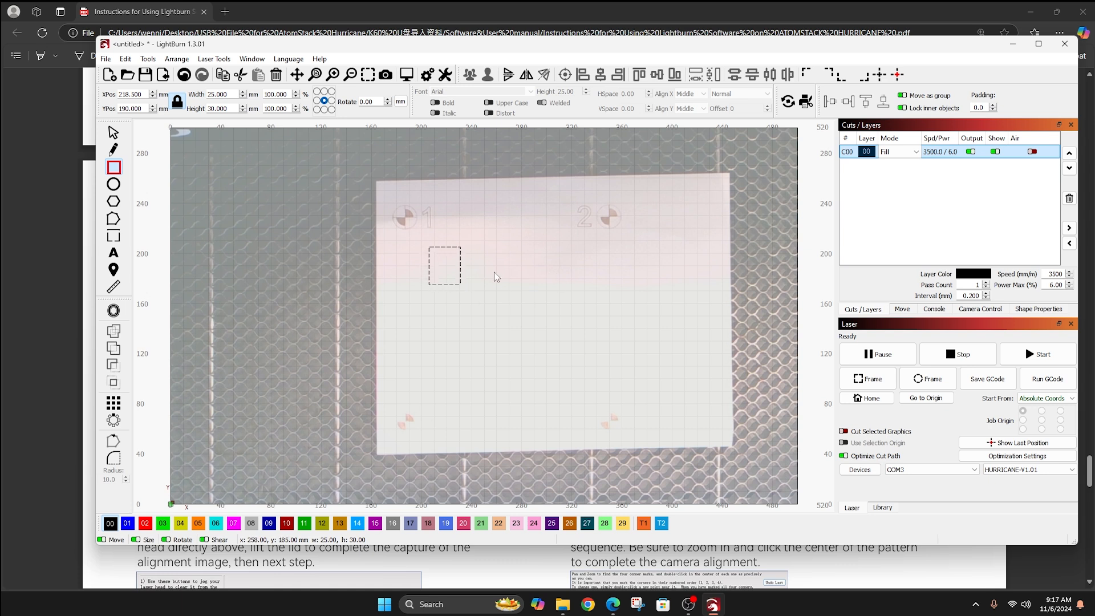
Draw a second rectangle about 56 by 33 mm over the first one, then delete both rectangles
{"action": "left_click_drag", "start_coordinate": [488, 290], "coordinate": [418, 250]}
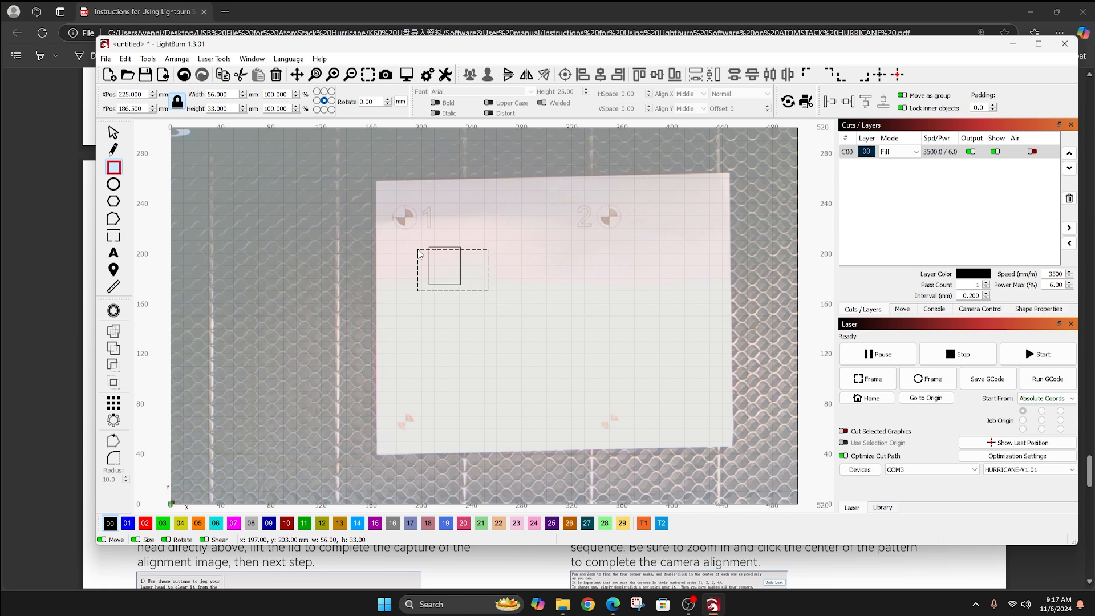
{"action": "key", "text": "Escape"}
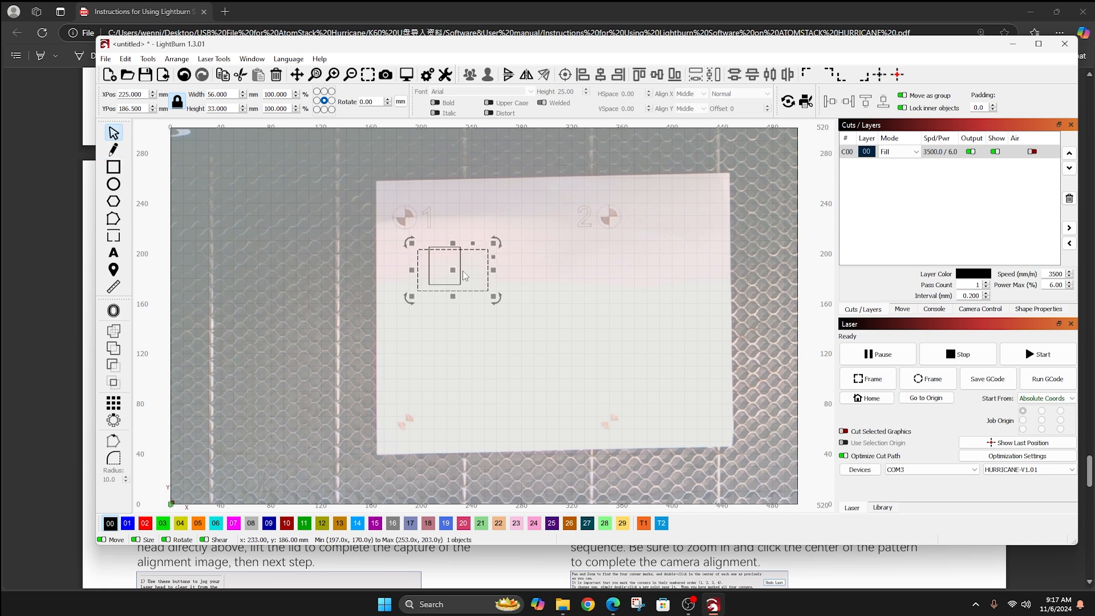
{"action": "key", "text": "Delete"}
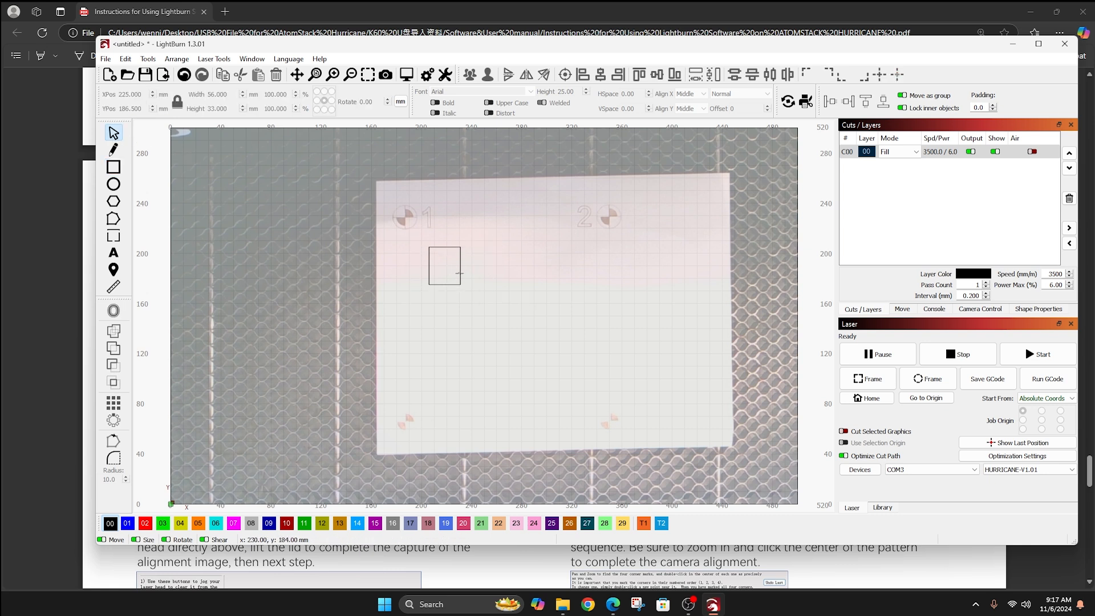
{"action": "left_click", "coordinate": [460, 273]}
{"action": "key", "text": "Delete"}
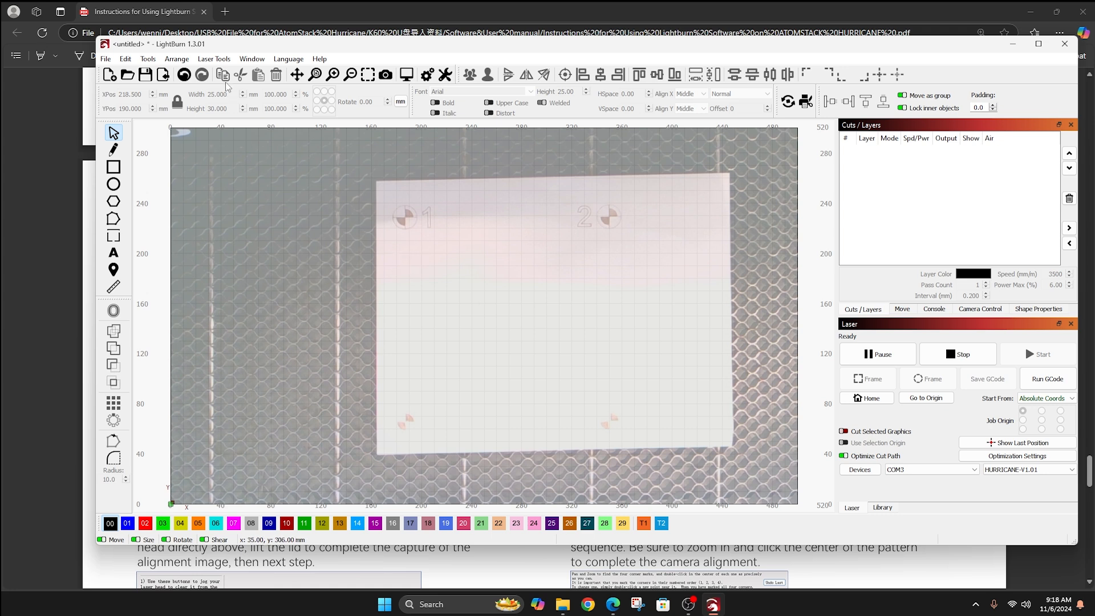
Open the Material Test generator and load the birch preset
{"action": "left_click", "coordinate": [214, 59]}
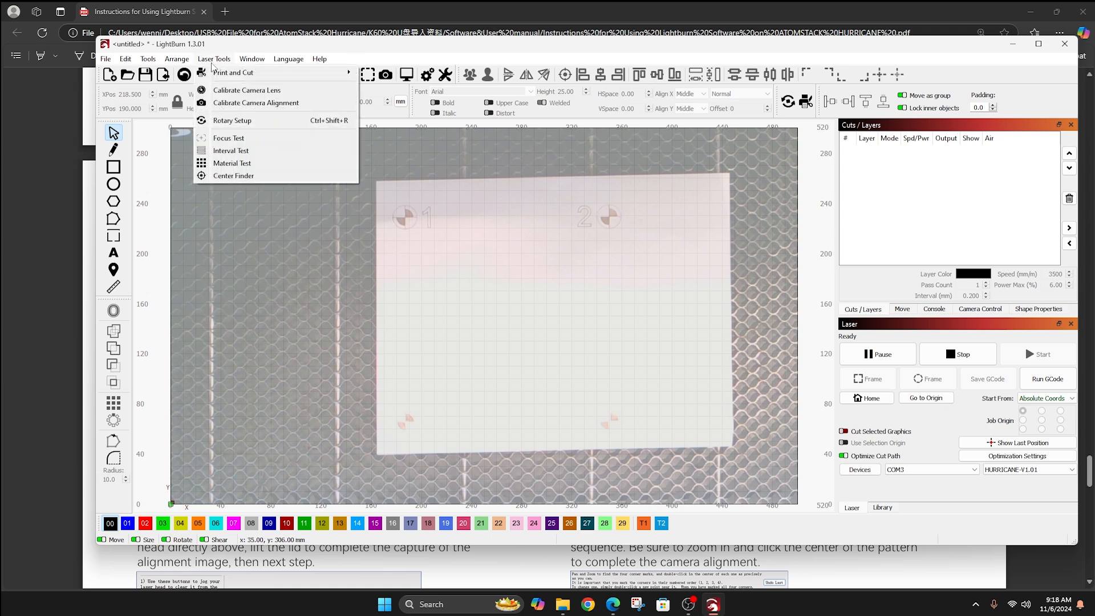
{"action": "left_click", "coordinate": [221, 164]}
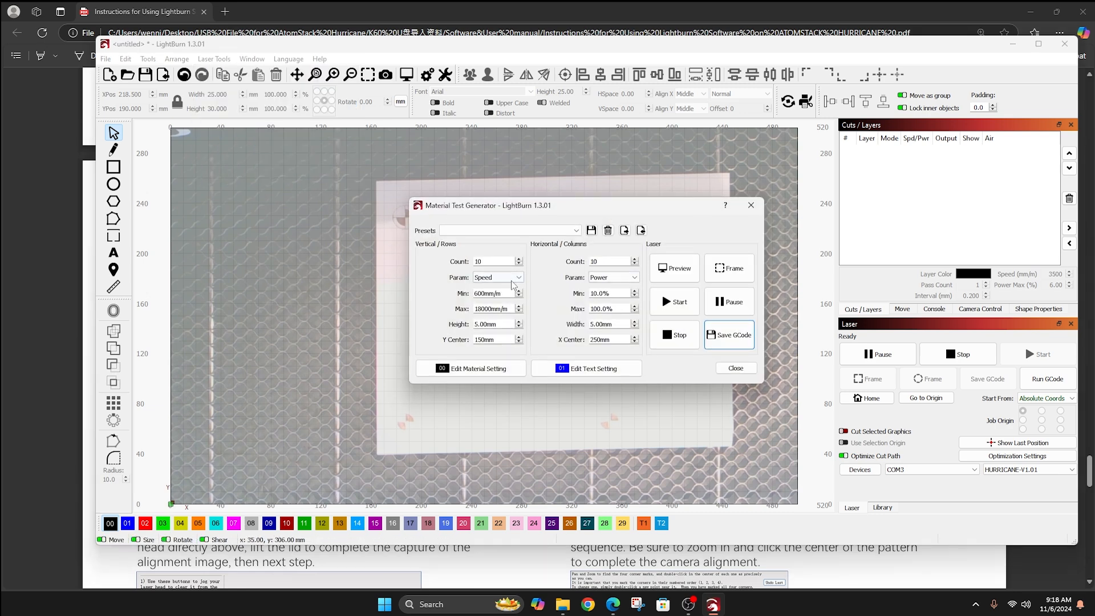
{"action": "left_click", "coordinate": [575, 230]}
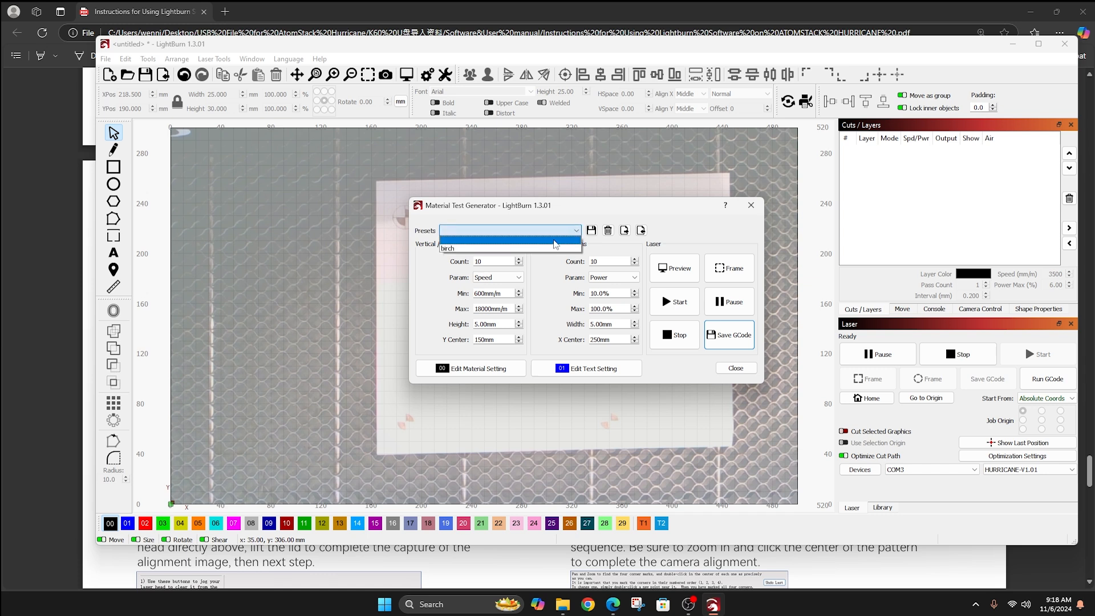
{"action": "left_click", "coordinate": [546, 249]}
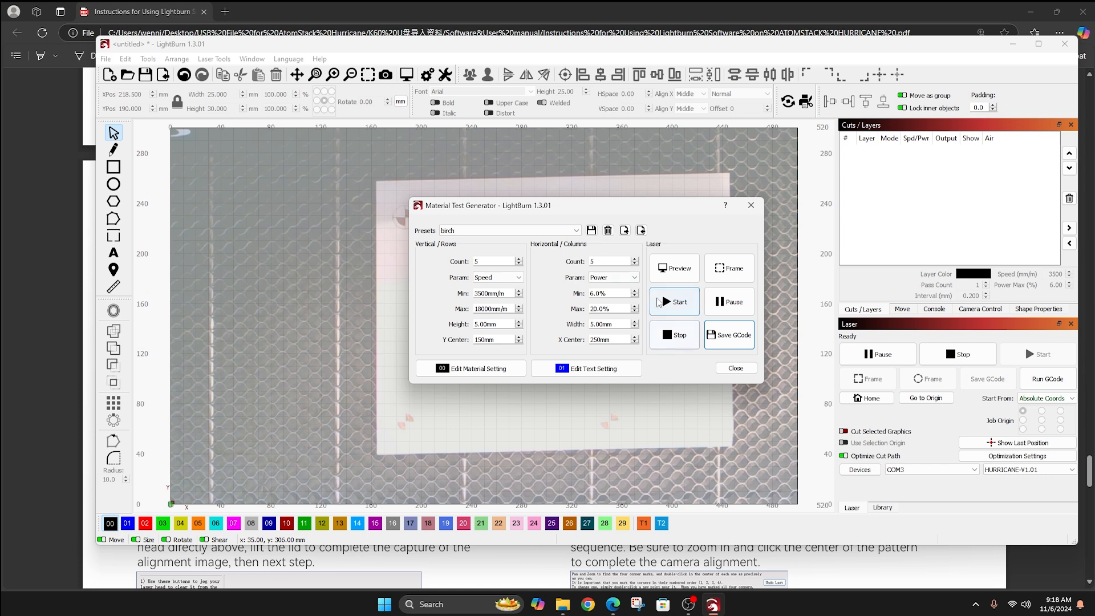
Preview the speed and power grid of the birch material test and close the preview
{"action": "left_click", "coordinate": [607, 366]}
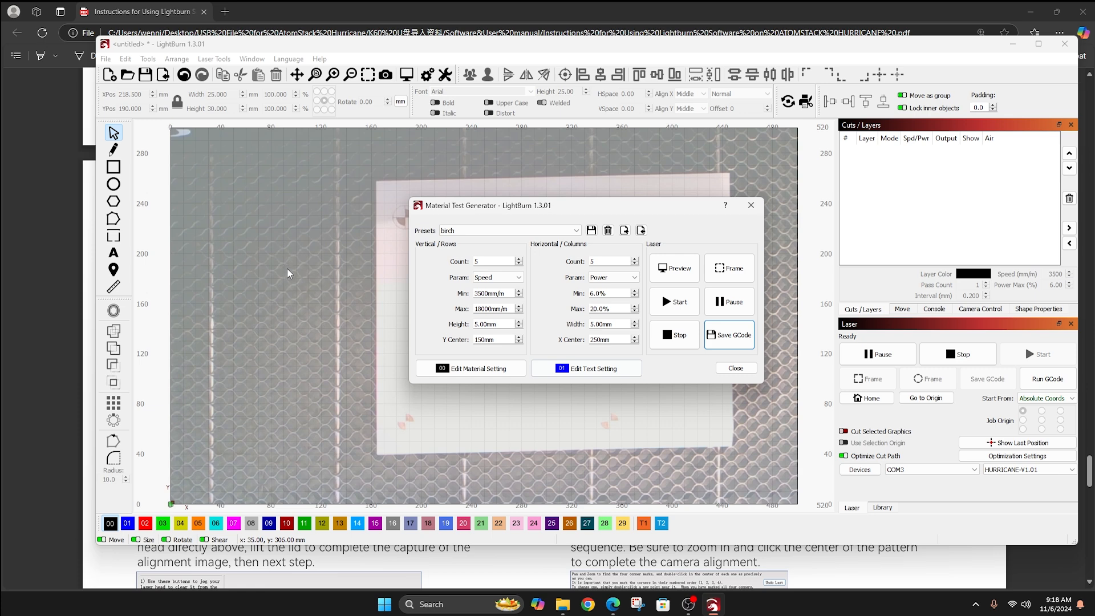
{"action": "left_click", "coordinate": [663, 273]}
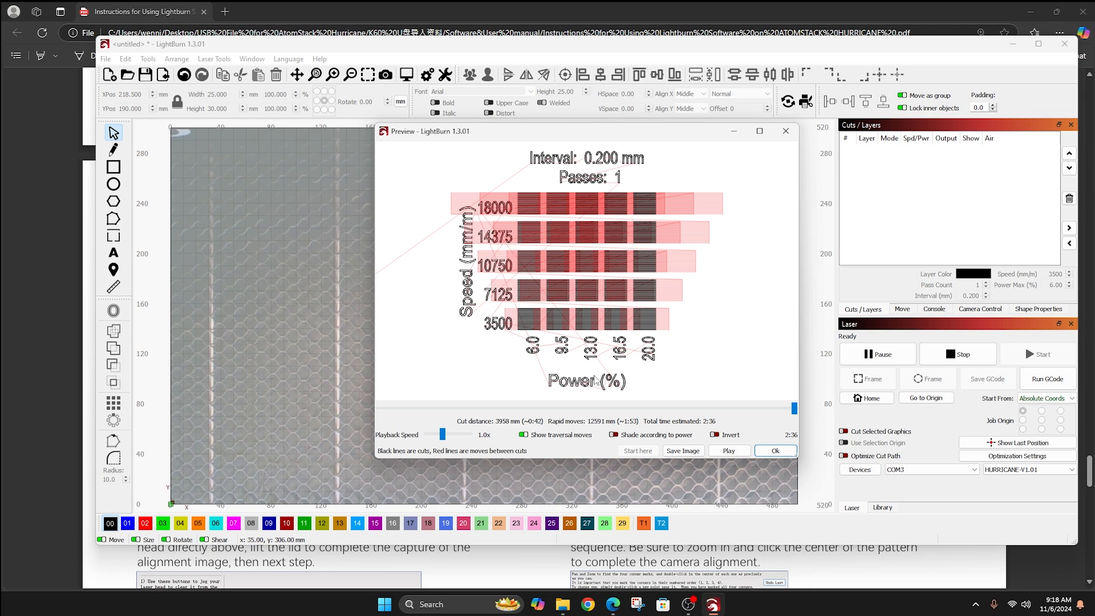
{"action": "left_click", "coordinate": [785, 132]}
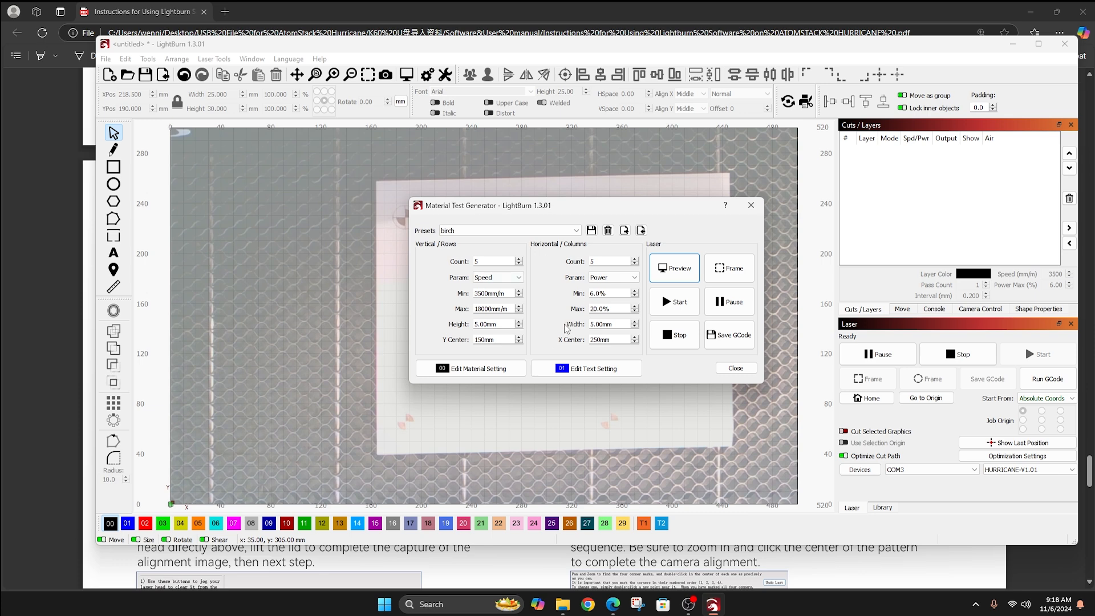
Review the cut settings for the test's material and text layers, closing each without changes
{"action": "left_click", "coordinate": [495, 369]}
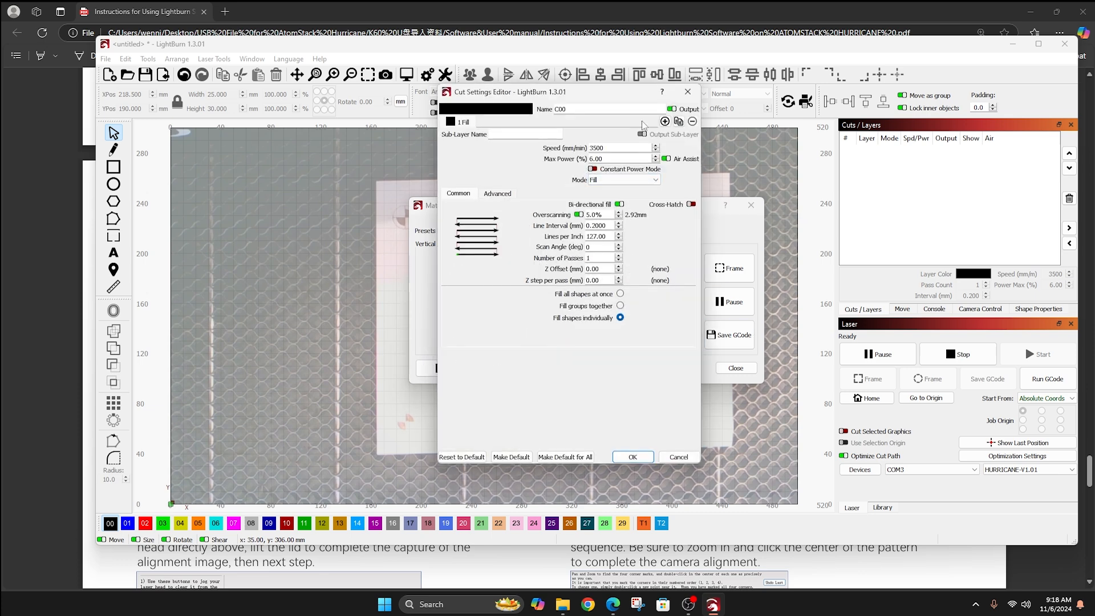
{"action": "left_click", "coordinate": [687, 100]}
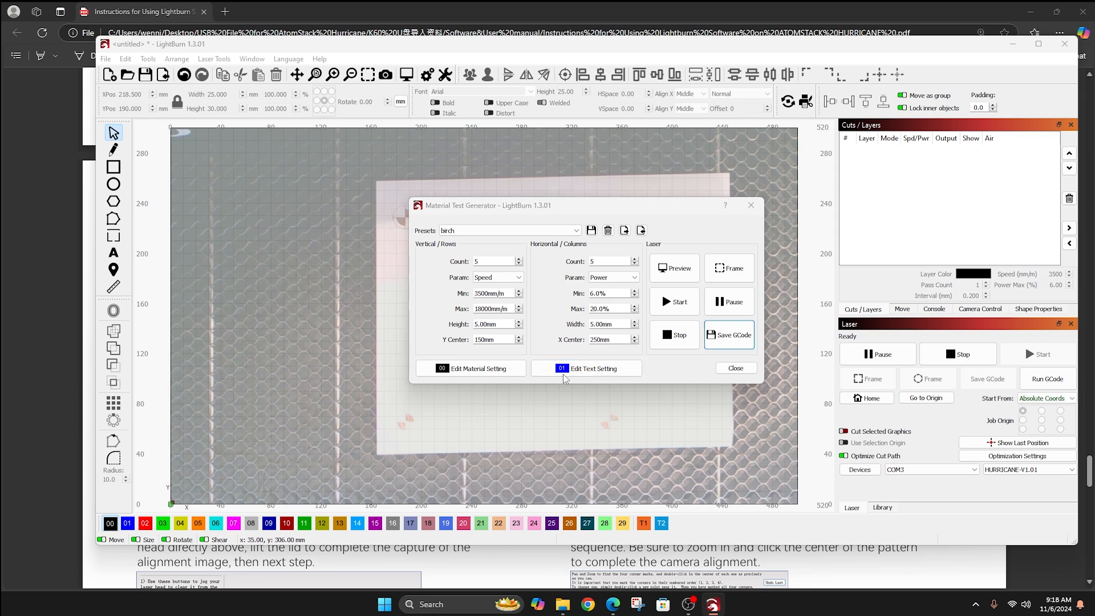
{"action": "left_click", "coordinate": [564, 374]}
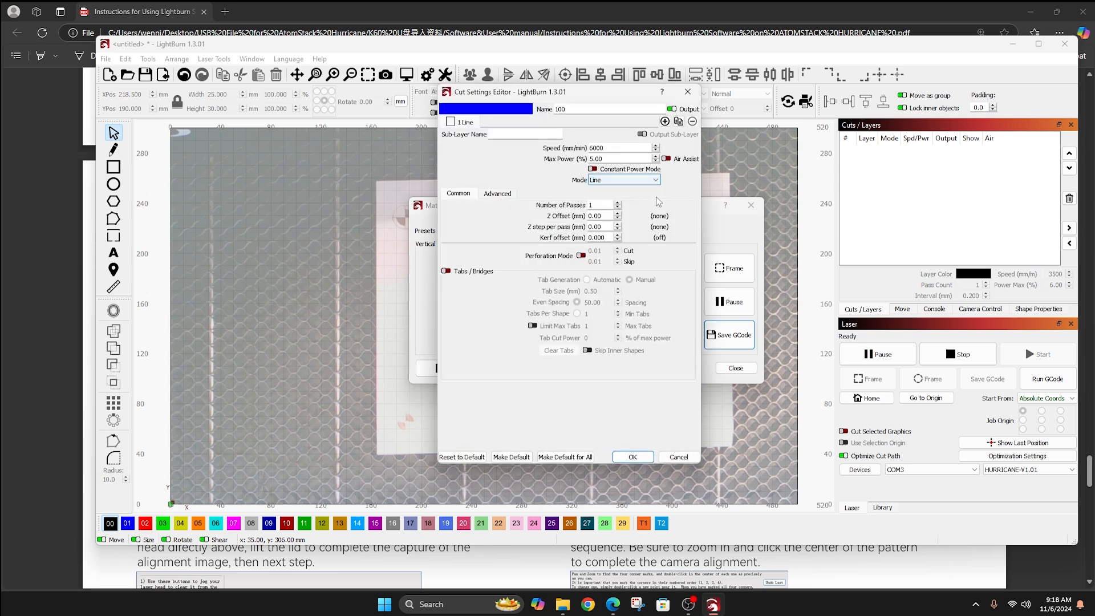
{"action": "left_click", "coordinate": [688, 91]}
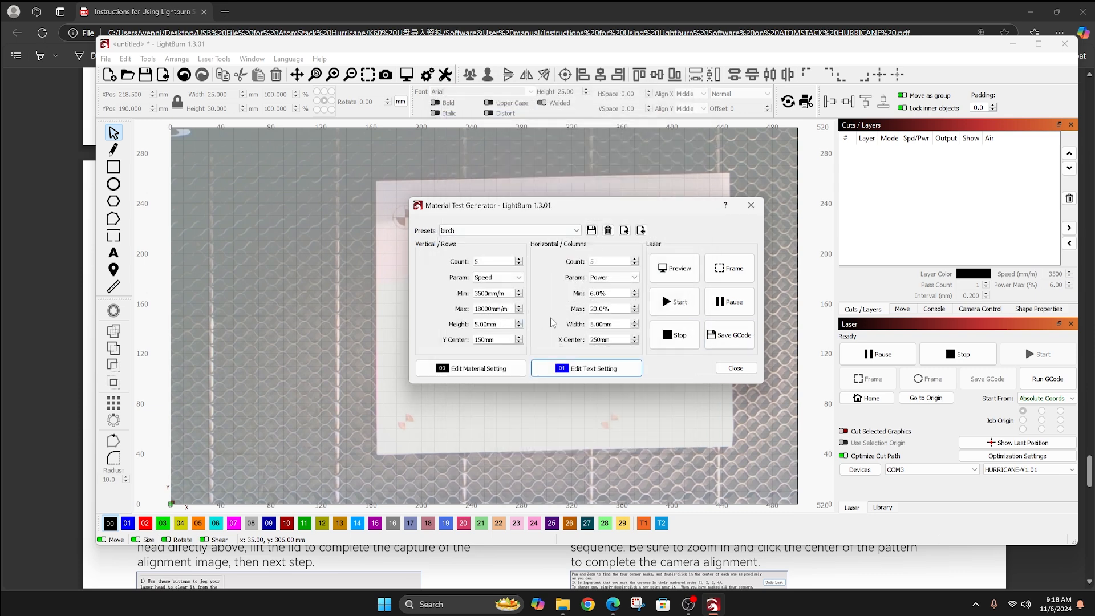